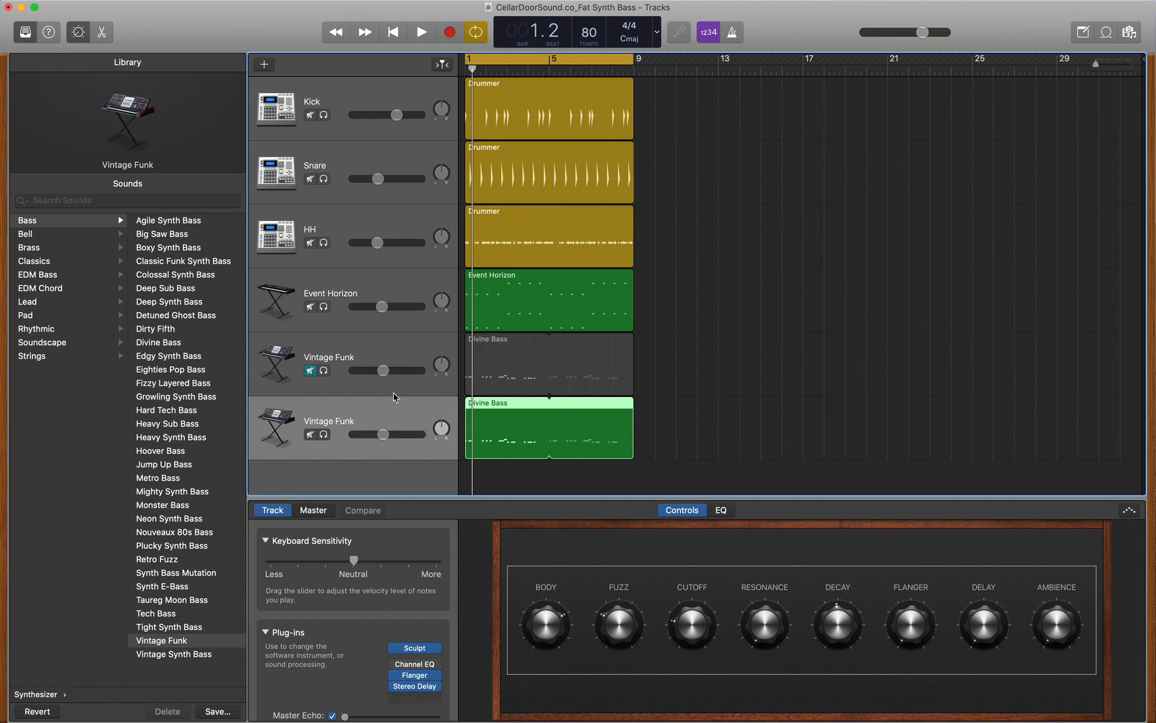
Step: Play the loop briefly, delete the duplicate Vintage Funk track below, and unmute the remaining Vintage Funk track
key("space")
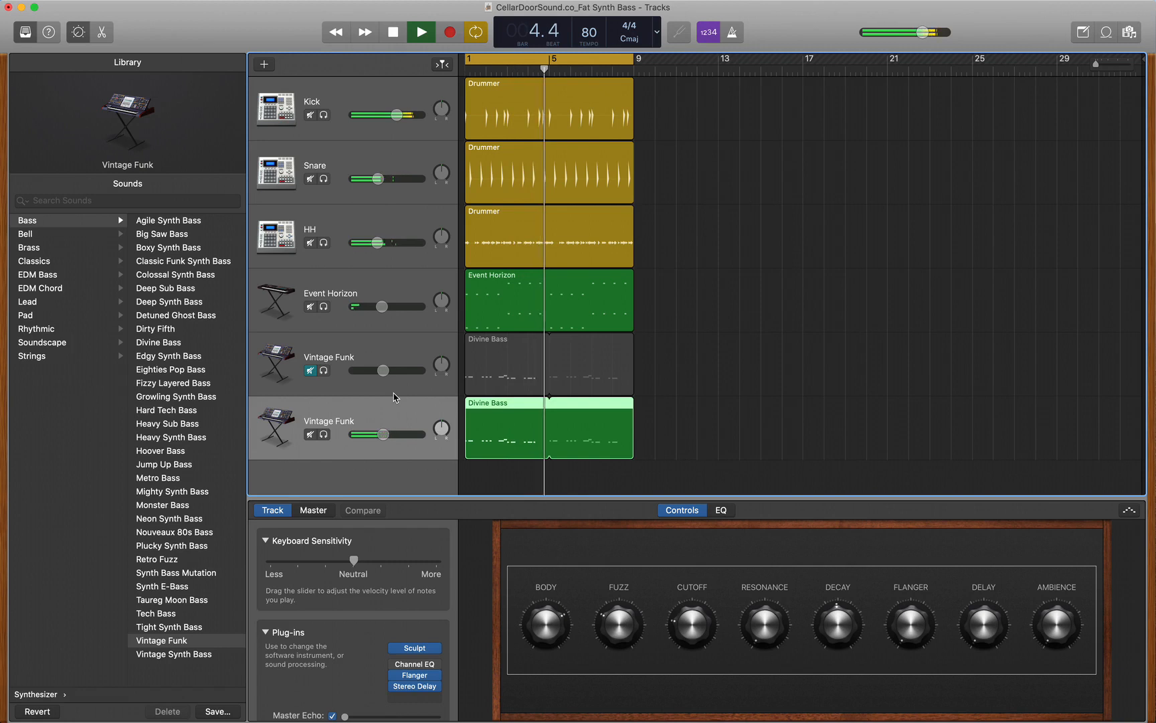
key("space")
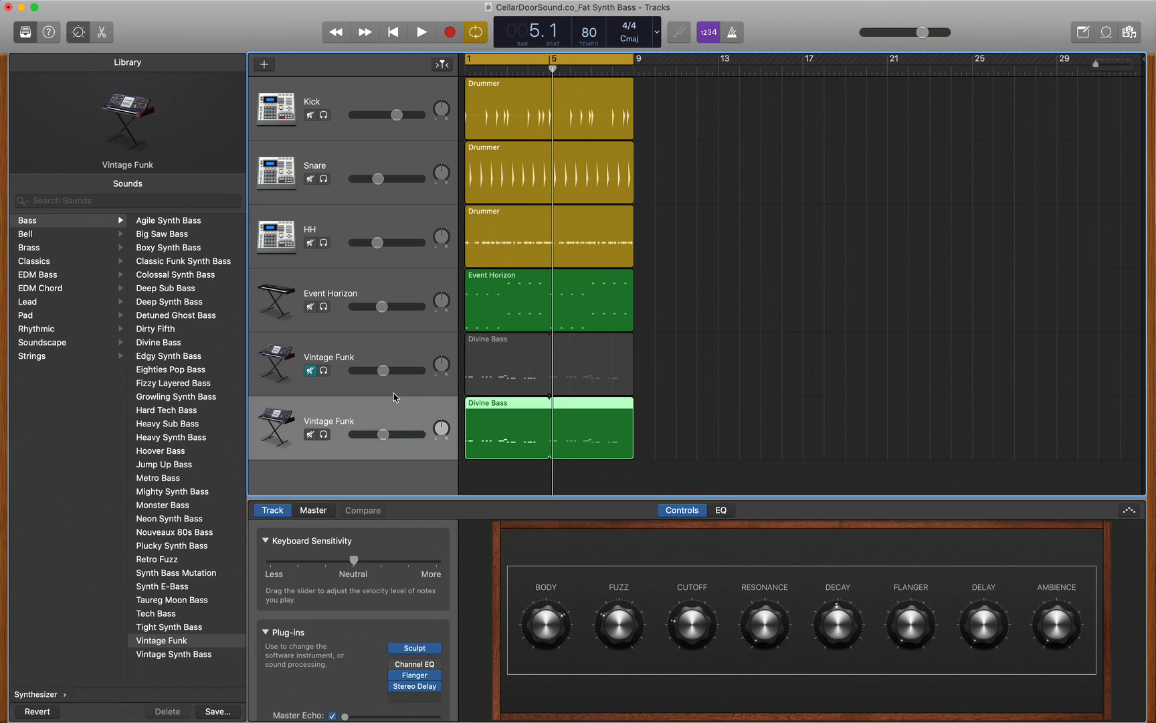
key("super+BackSpace")
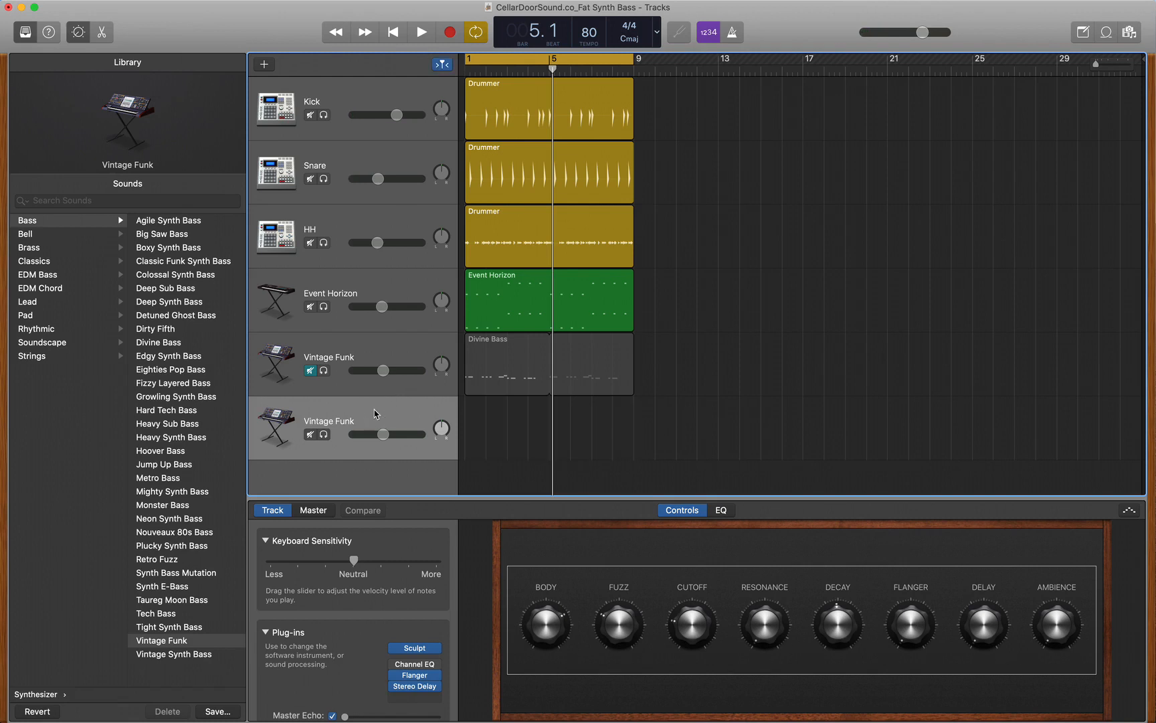
left_click(310, 429)
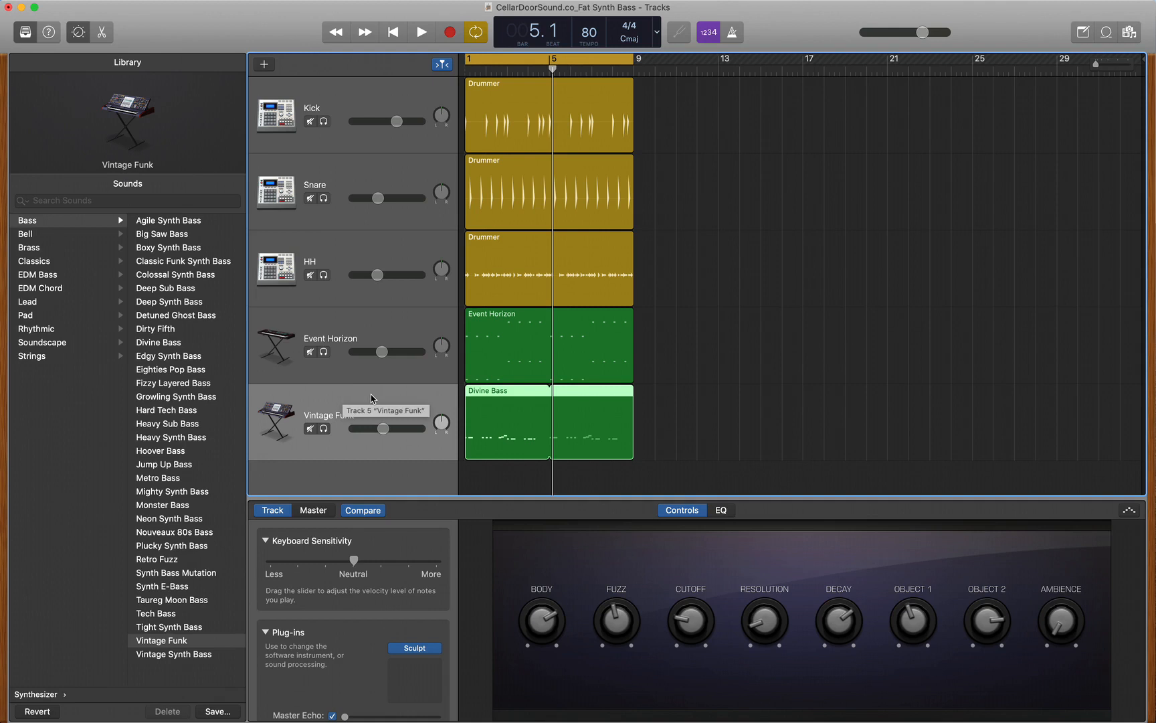
Step: Insert Distortion II after Sculpt on the Vintage Funk track and look through its presets without changing the factory default
left_click(431, 665)
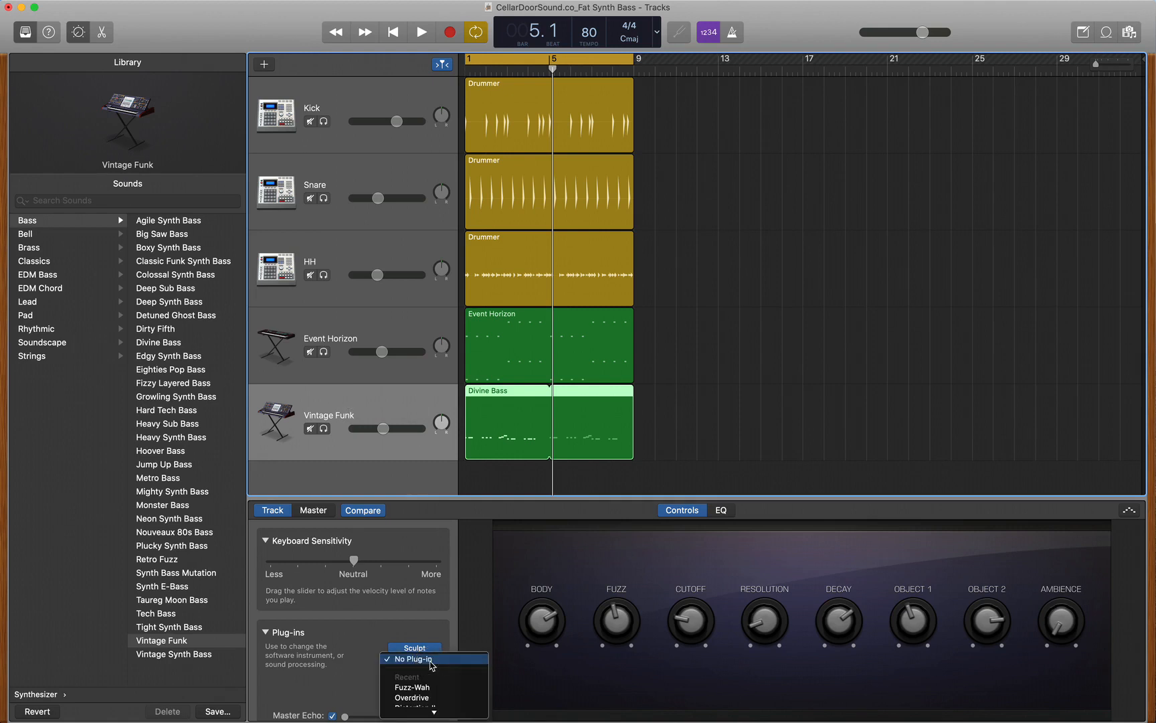
mouse_move(435, 710)
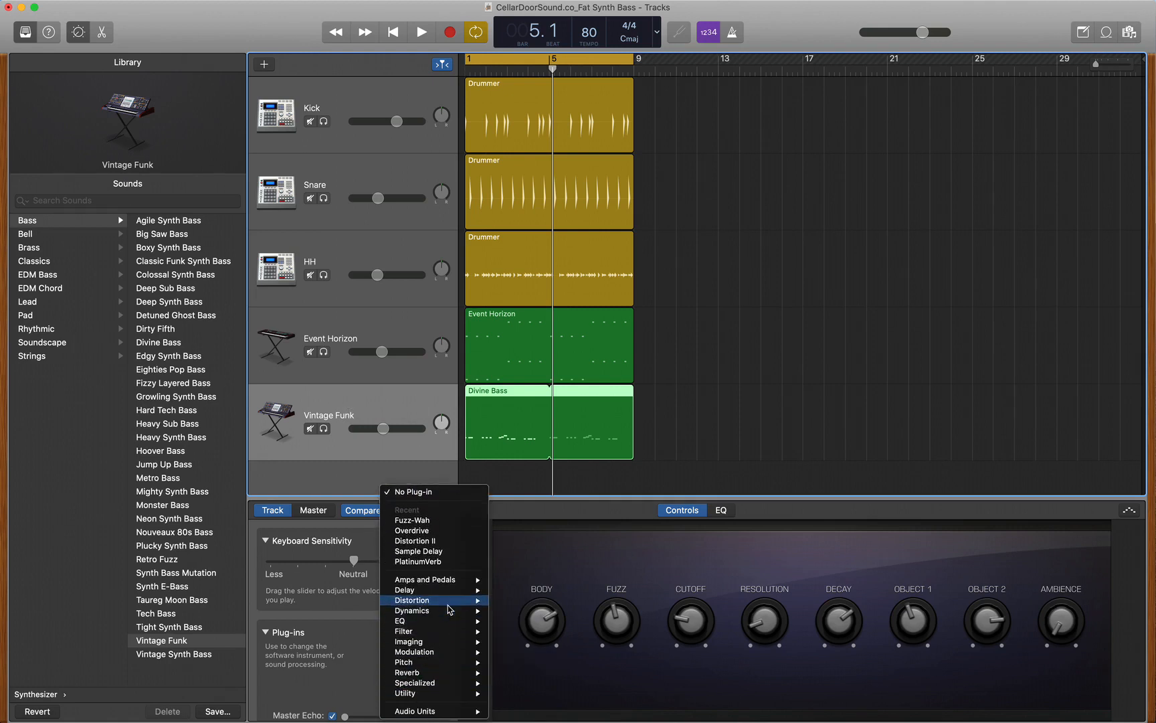
mouse_move(448, 604)
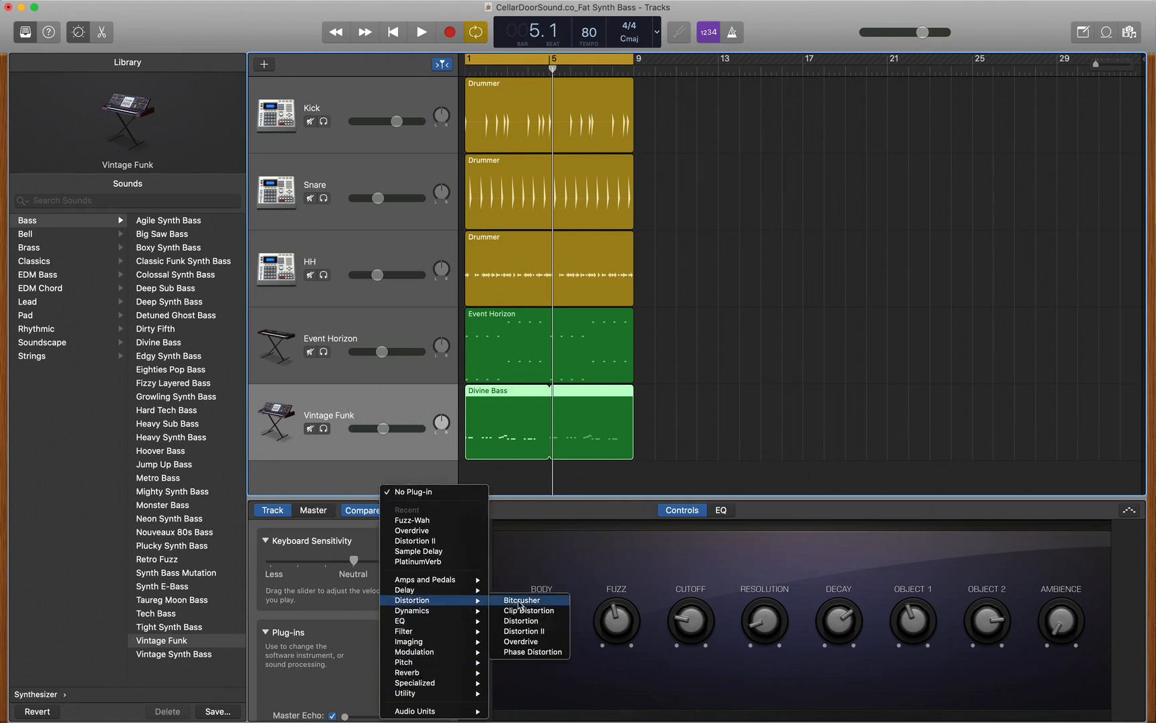
left_click(524, 631)
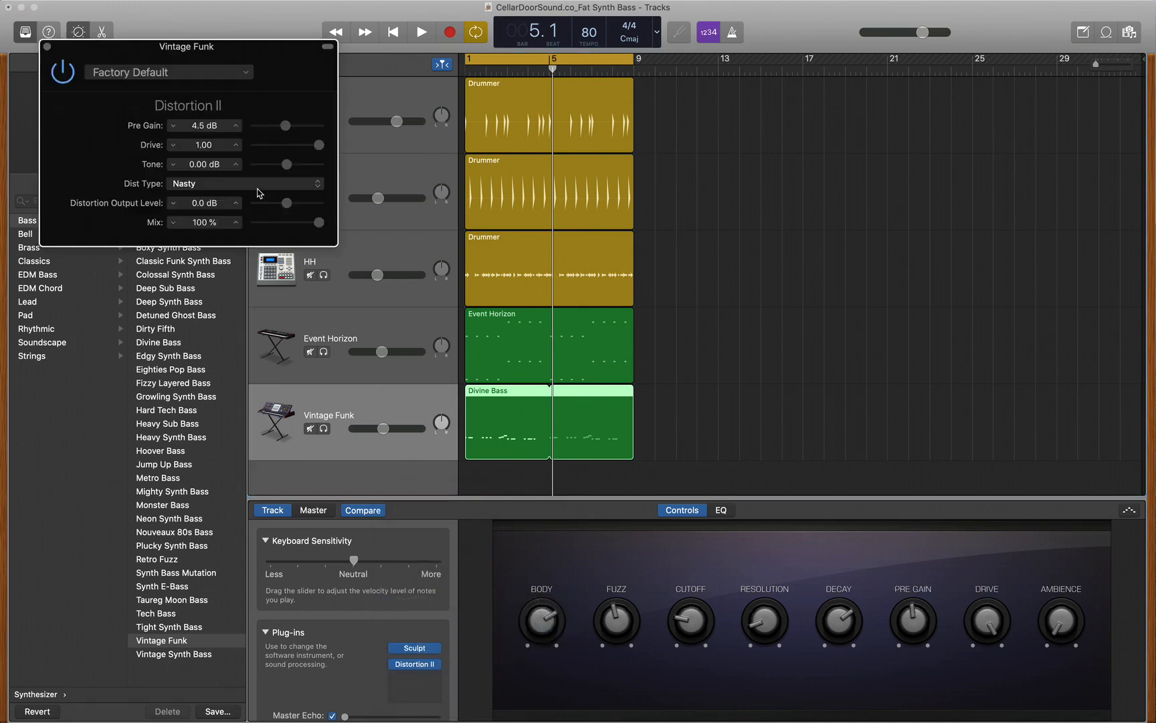
left_click_drag(137, 51, 617, 213)
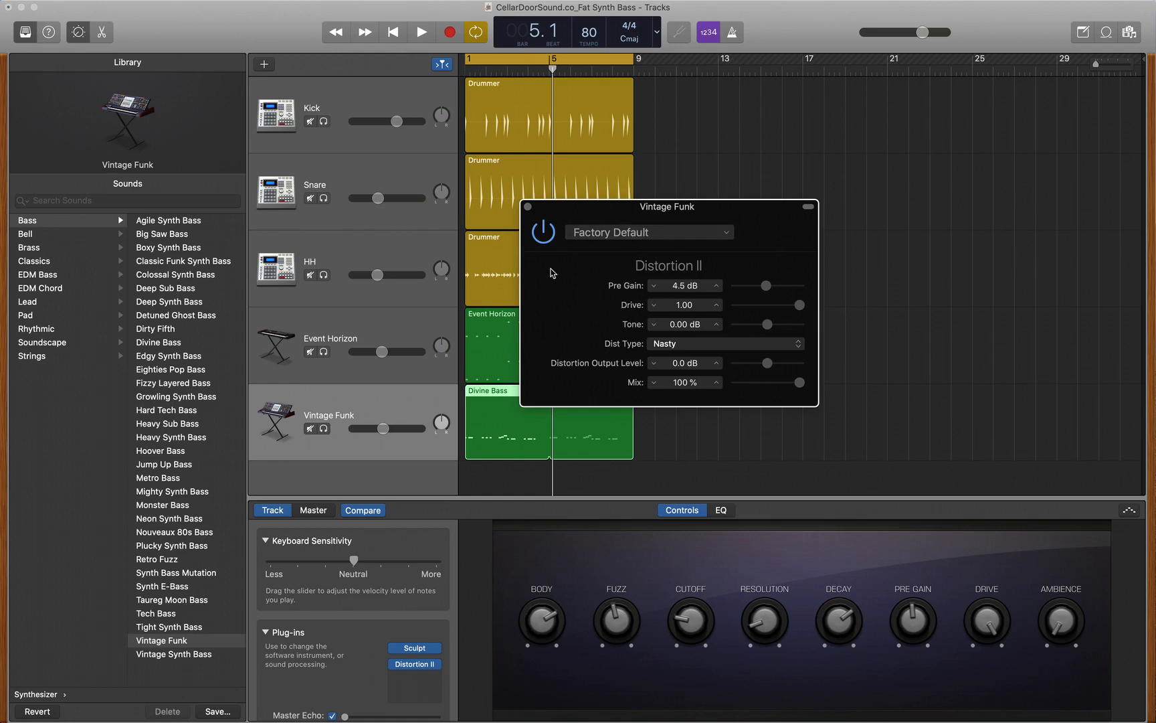
left_click(667, 232)
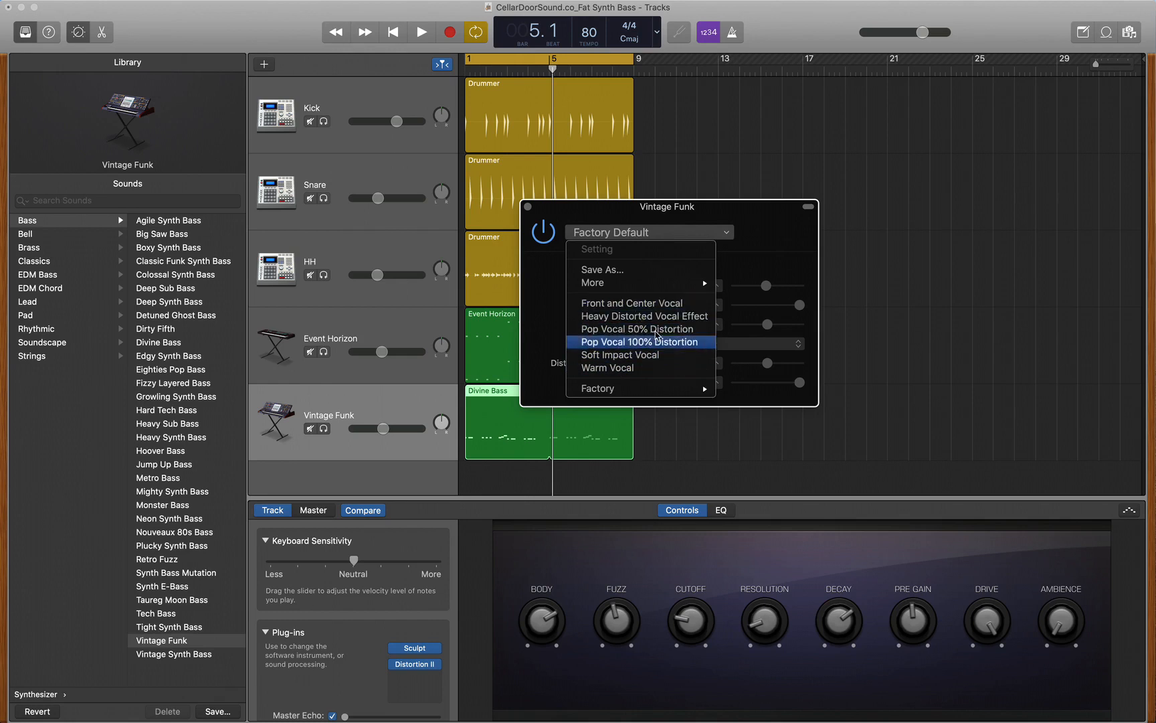
left_click(788, 259)
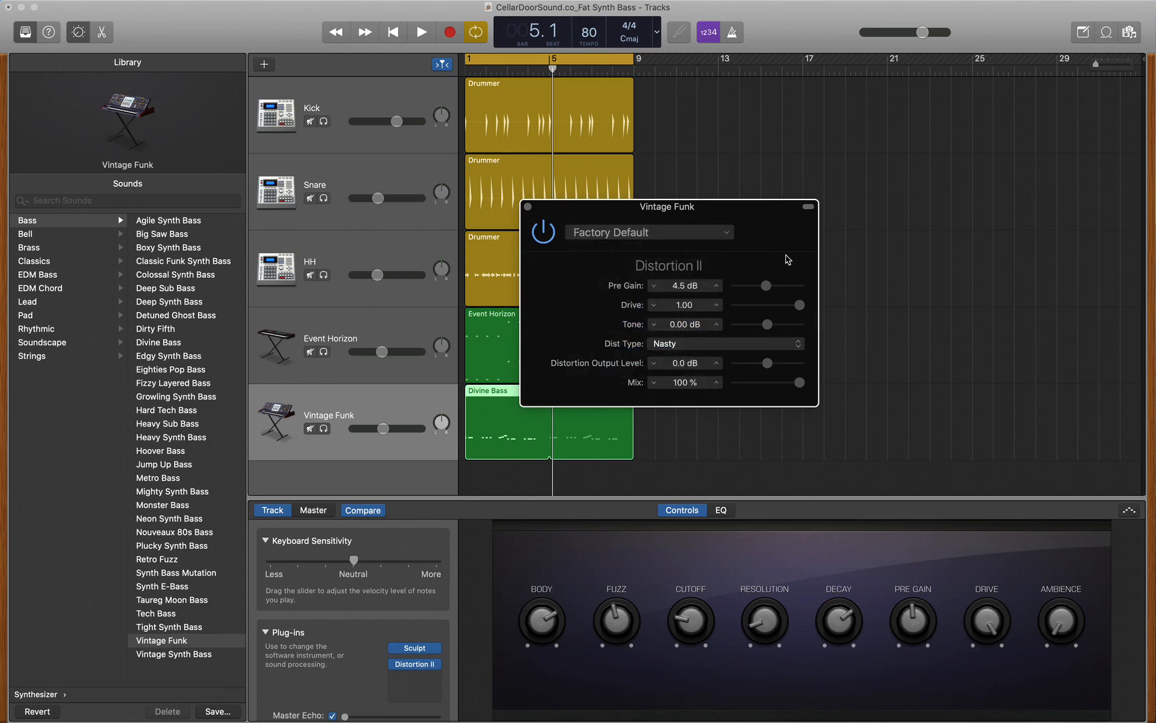
Step: With the Vintage Funk track soloed and playing, set Distortion II to 18.0 dB pre gain, -5.25 dB tone and 3.0 dB output level
left_click_drag(766, 287, 808, 288)
left_click(325, 429)
key("Return")
key("space")
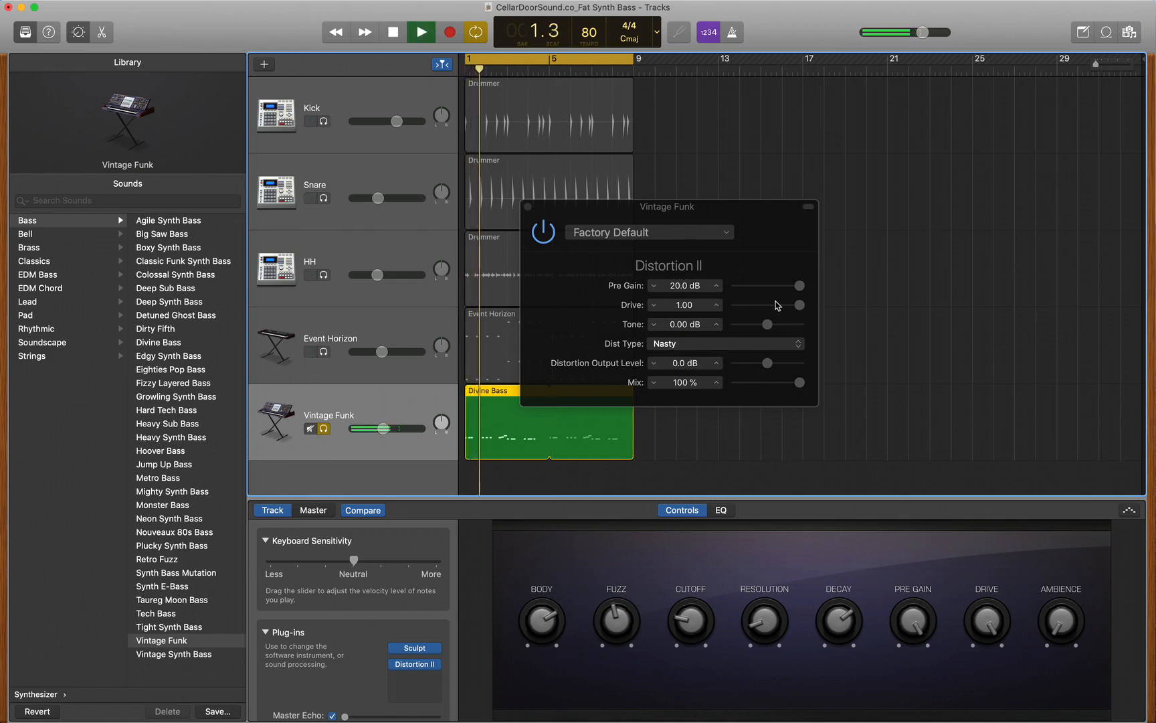
left_click_drag(768, 363, 775, 364)
left_click_drag(803, 292, 800, 289)
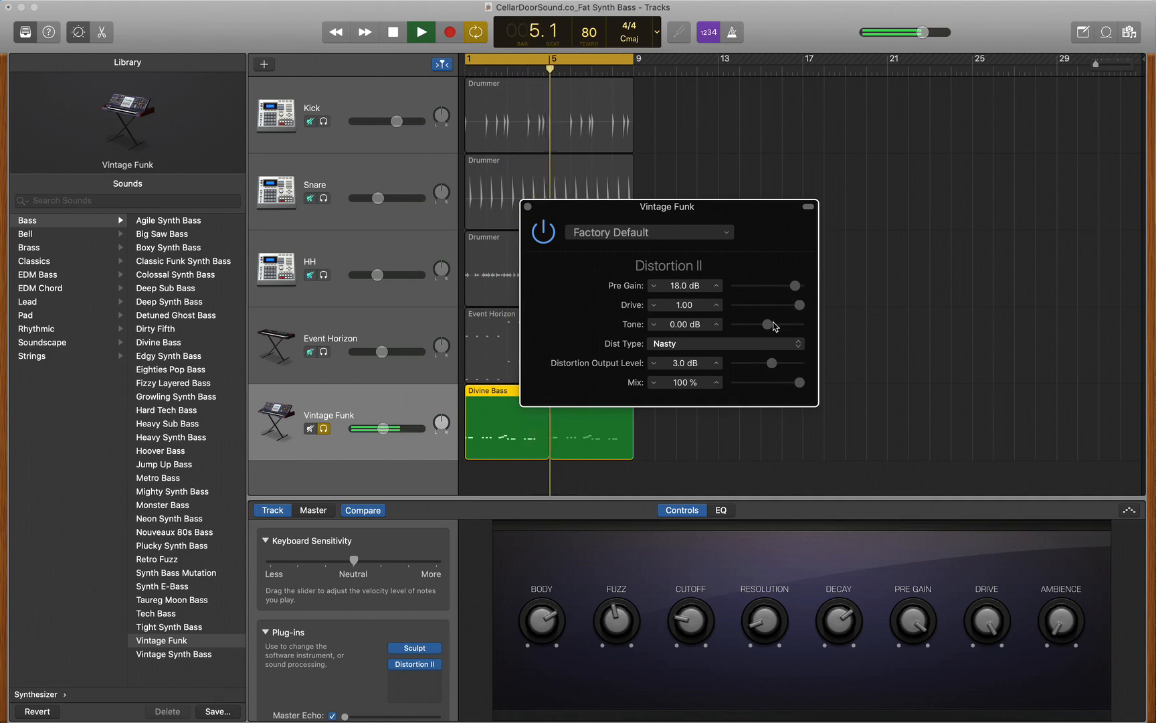
left_click_drag(767, 324, 754, 328)
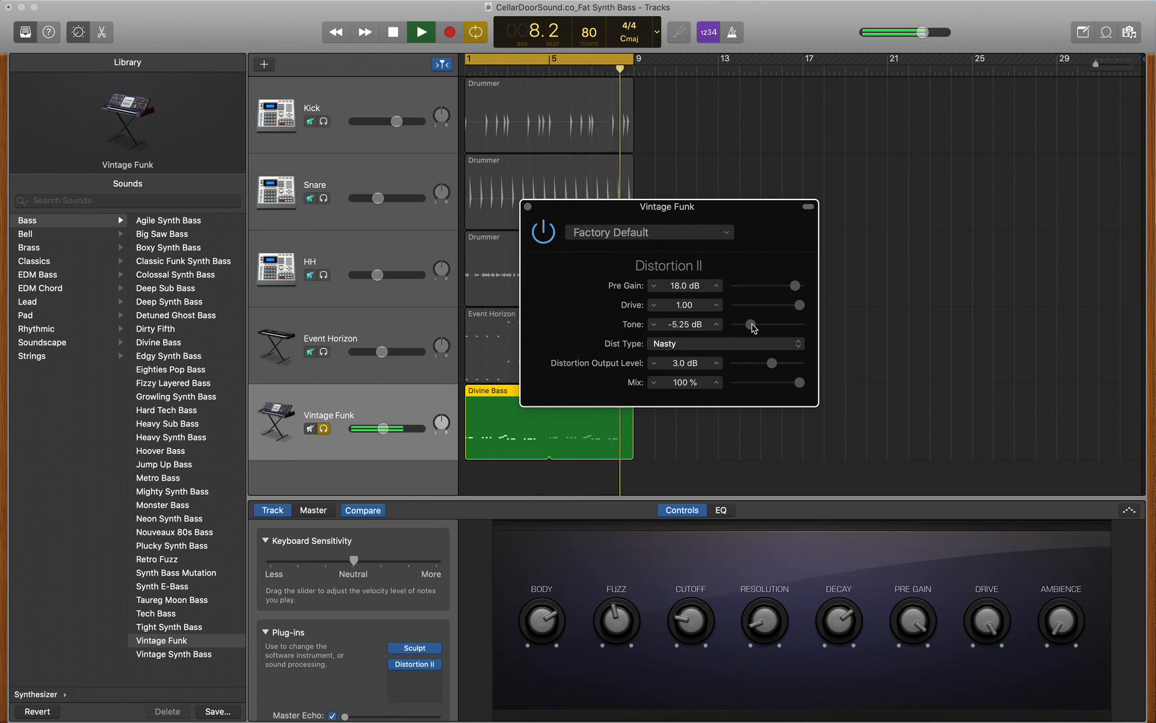
key("space")
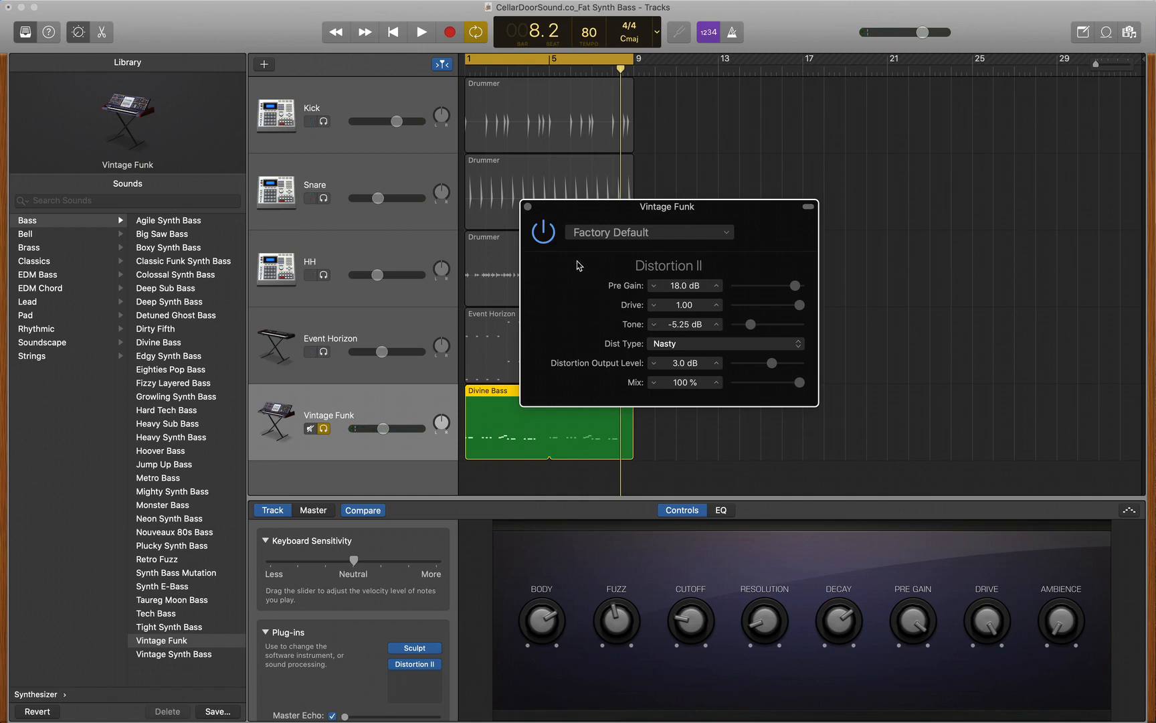
Step: Compare the soloed bass with Distortion II bypassed and enabled during playback
left_click(550, 236)
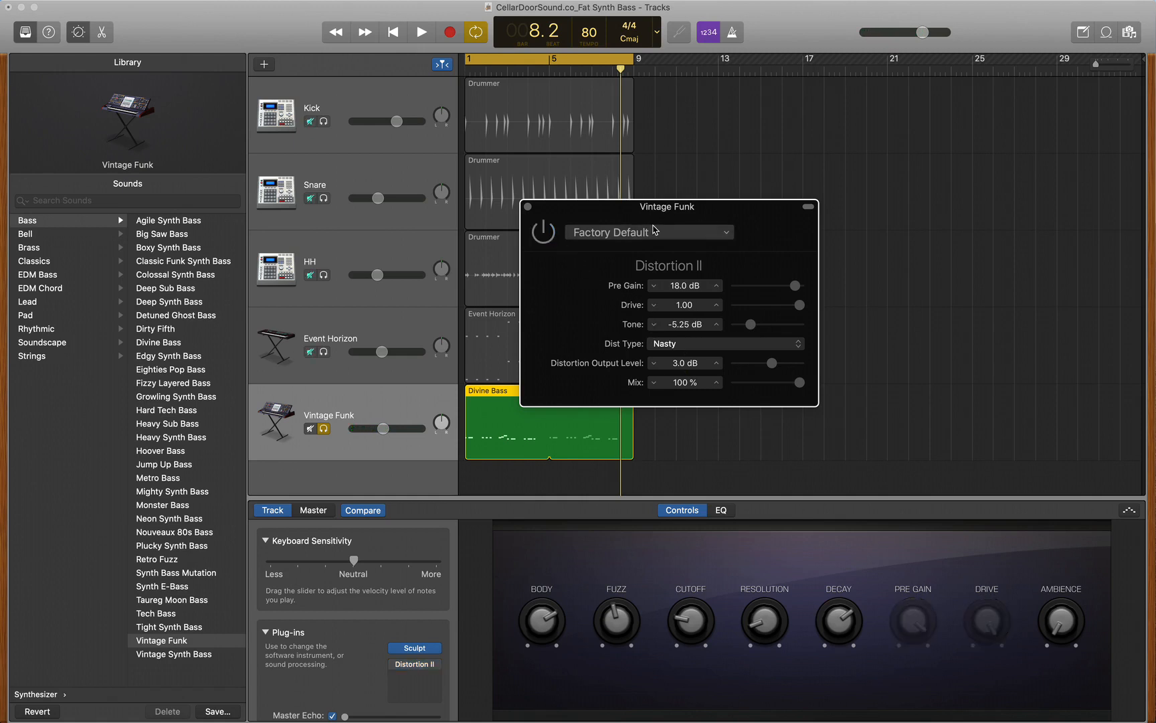
key("space")
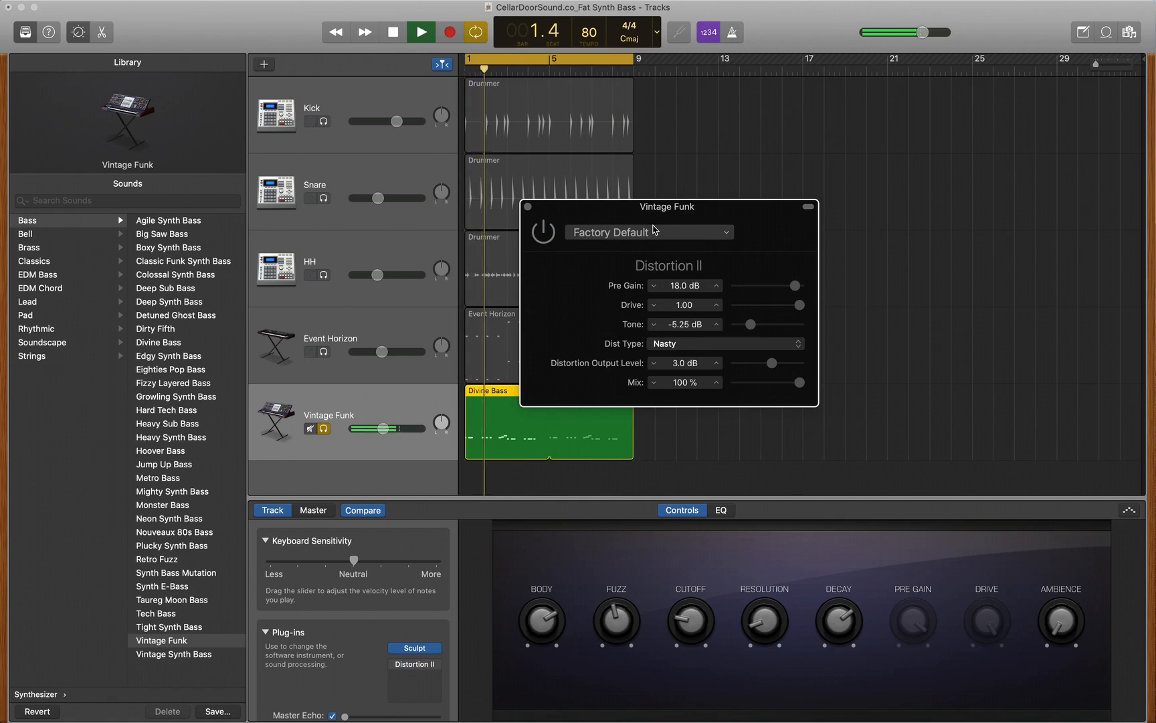
left_click(544, 231)
key("Return")
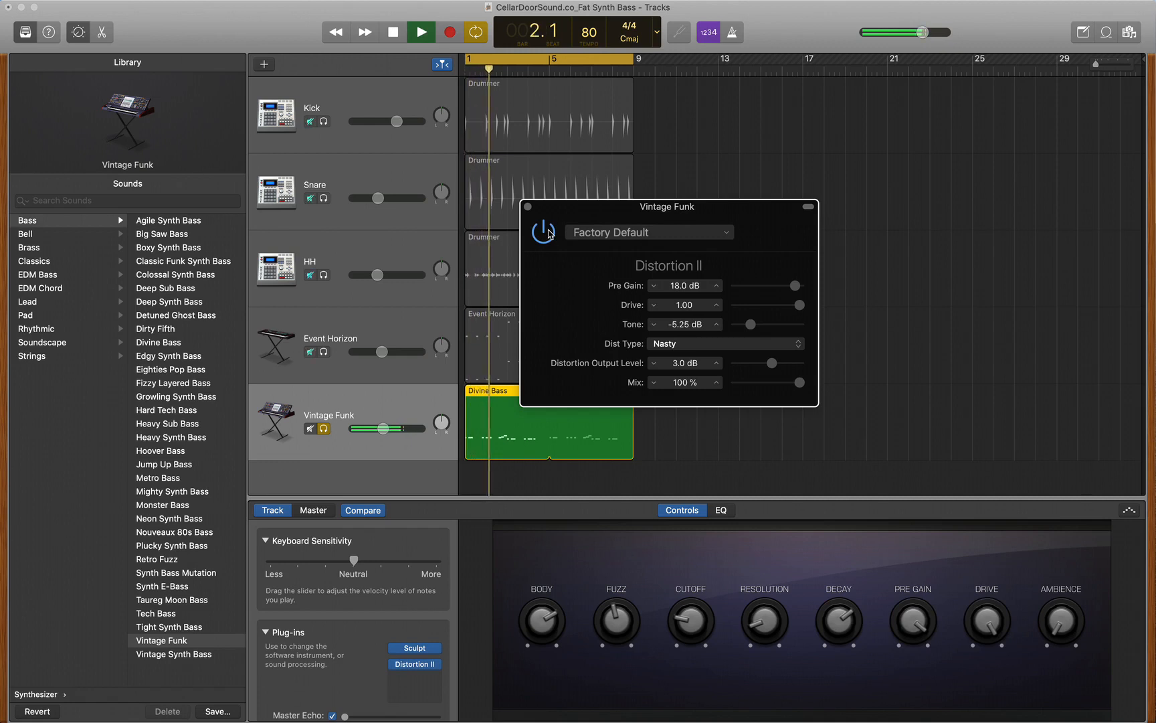
key("space")
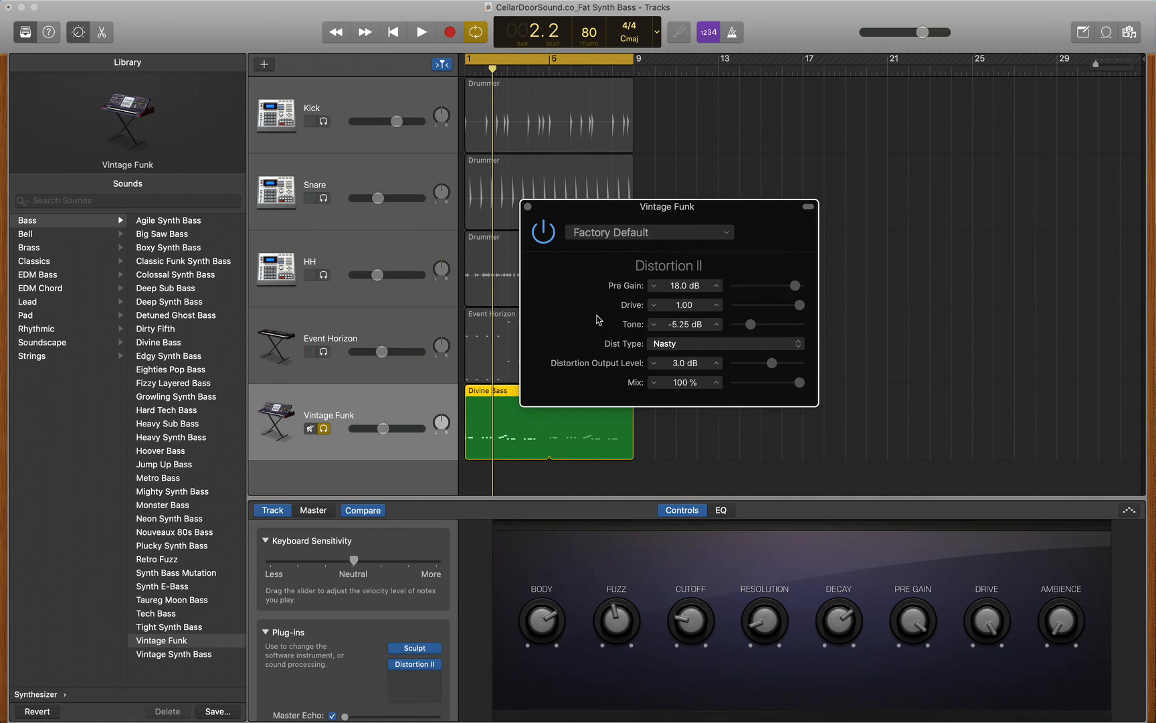
Step: Unsolo the Vintage Funk track and compare the full mix with Distortion II bypassed and enabled
left_click(324, 427)
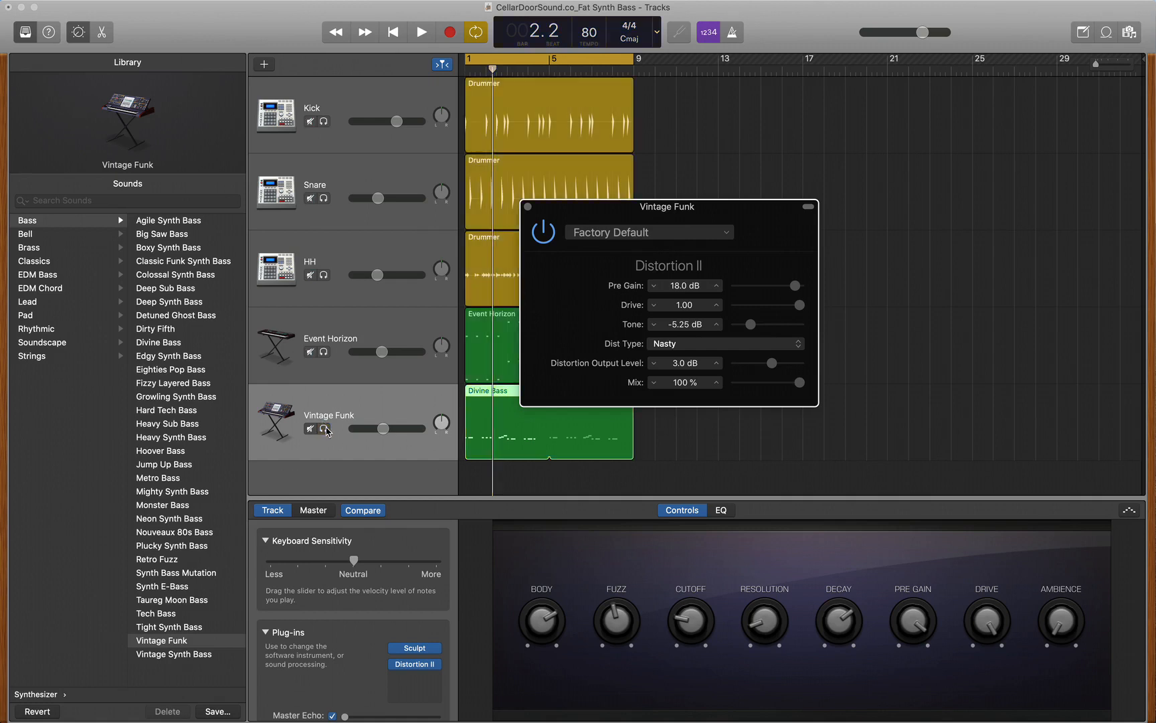
left_click(545, 232)
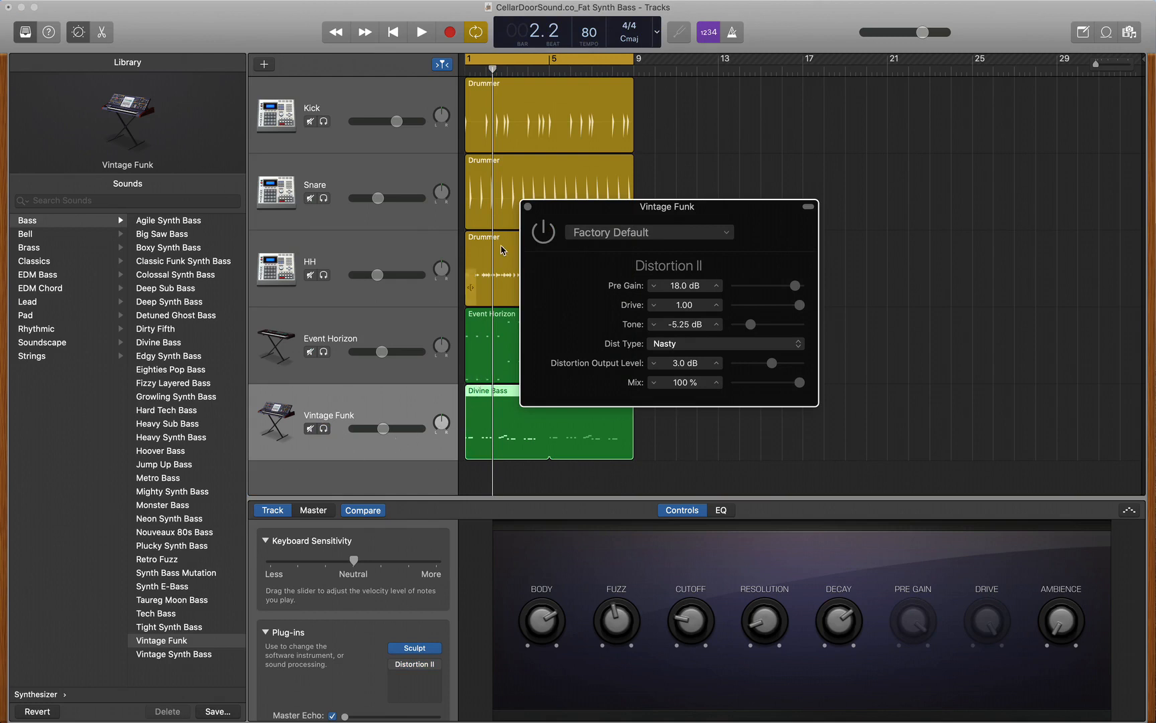
key("space")
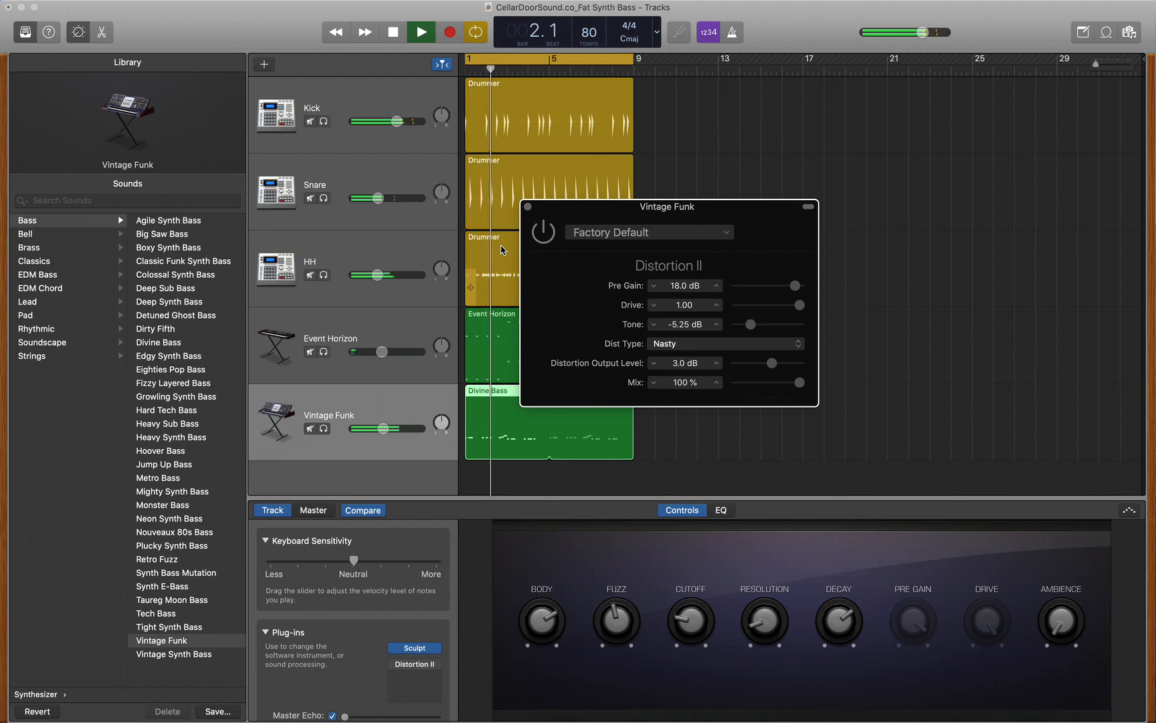
left_click(543, 232)
key("Return")
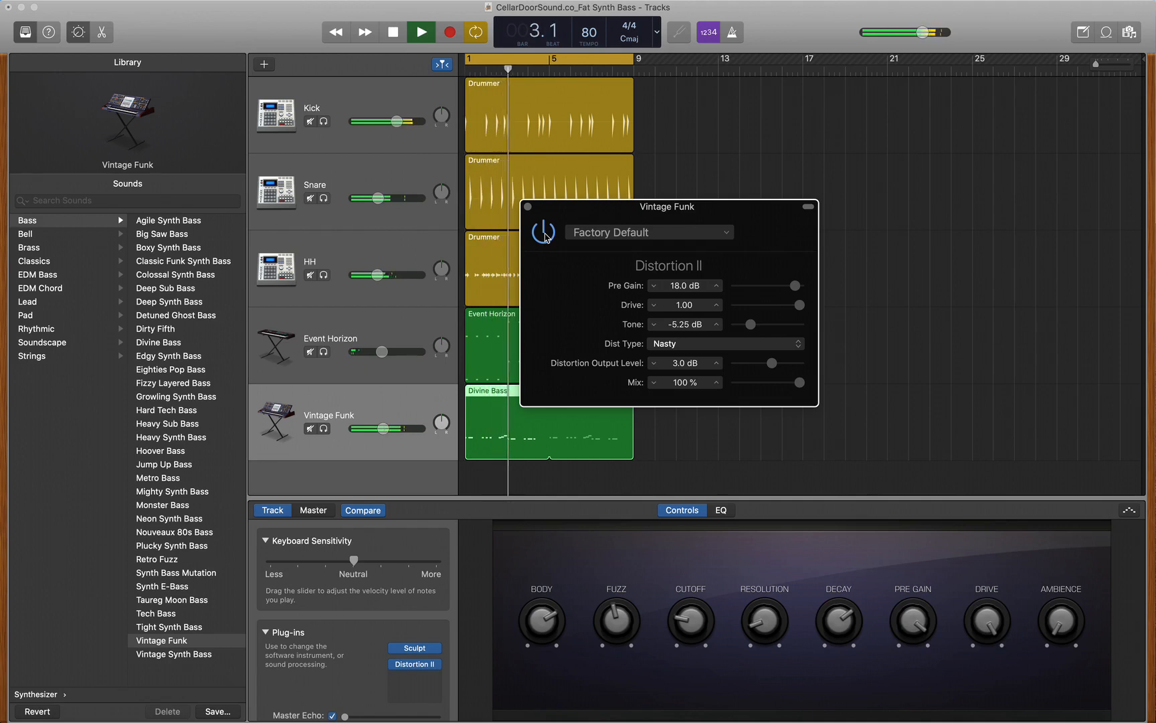
key("space")
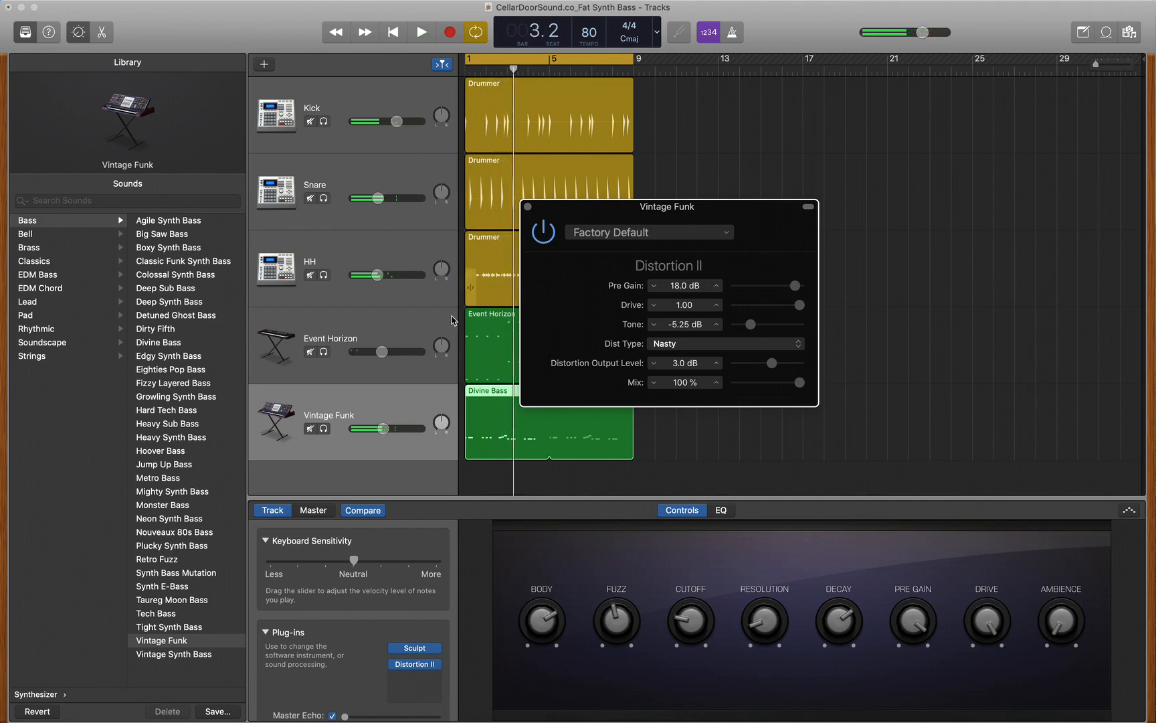
Step: Solo the Vintage Funk track, close the Distortion II window and insert Overdrive after it
left_click(324, 429)
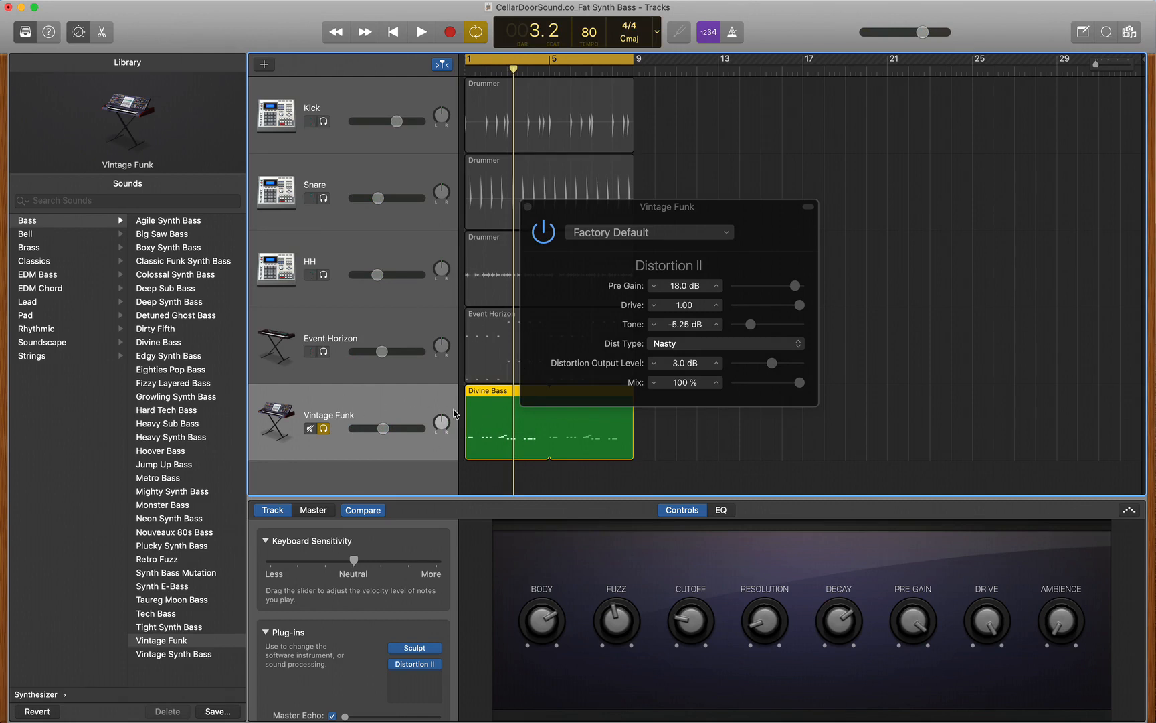
left_click(528, 207)
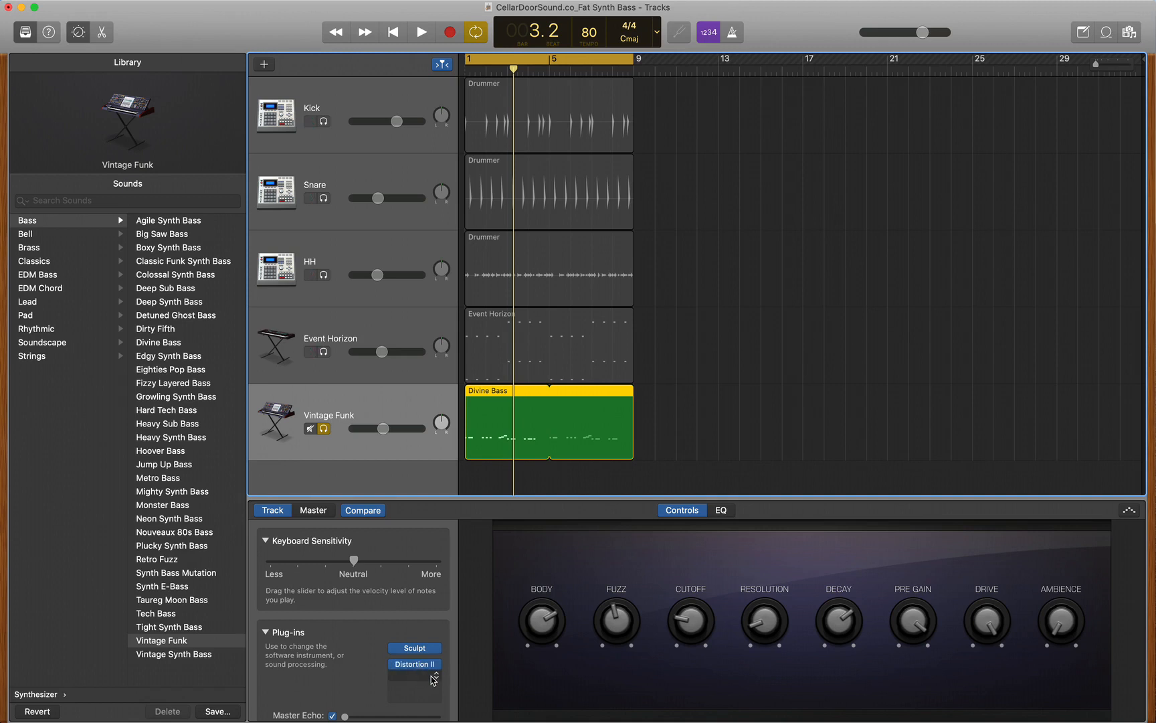
left_click(433, 678)
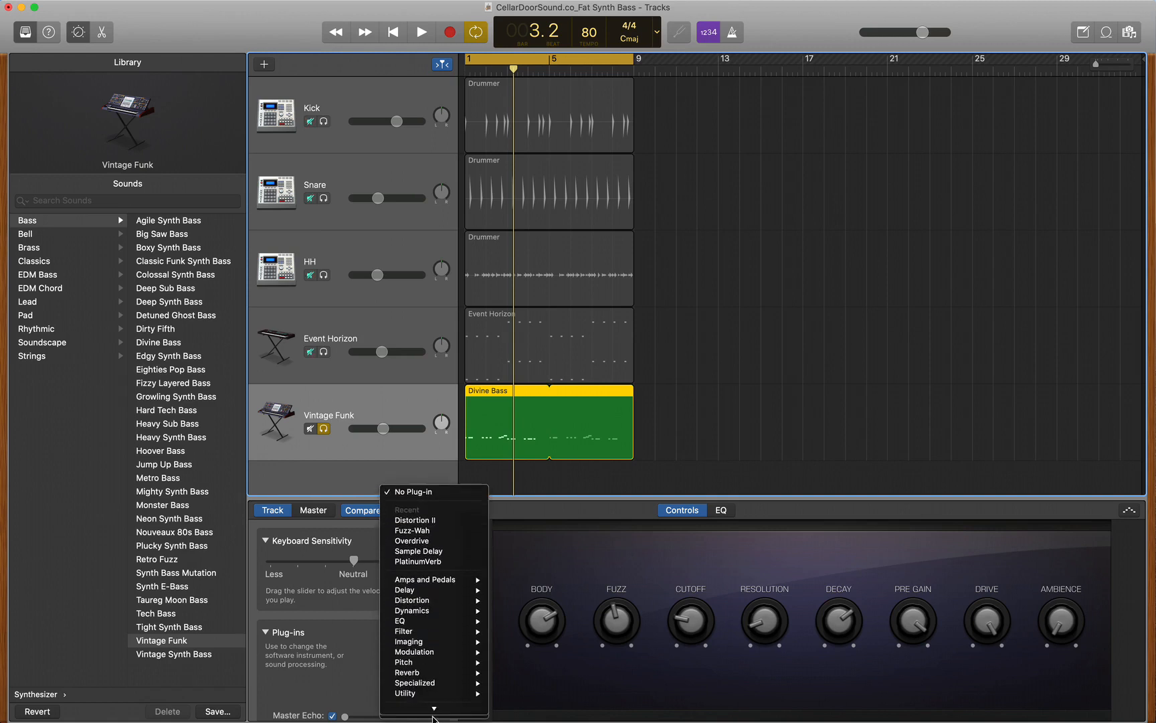
mouse_move(444, 602)
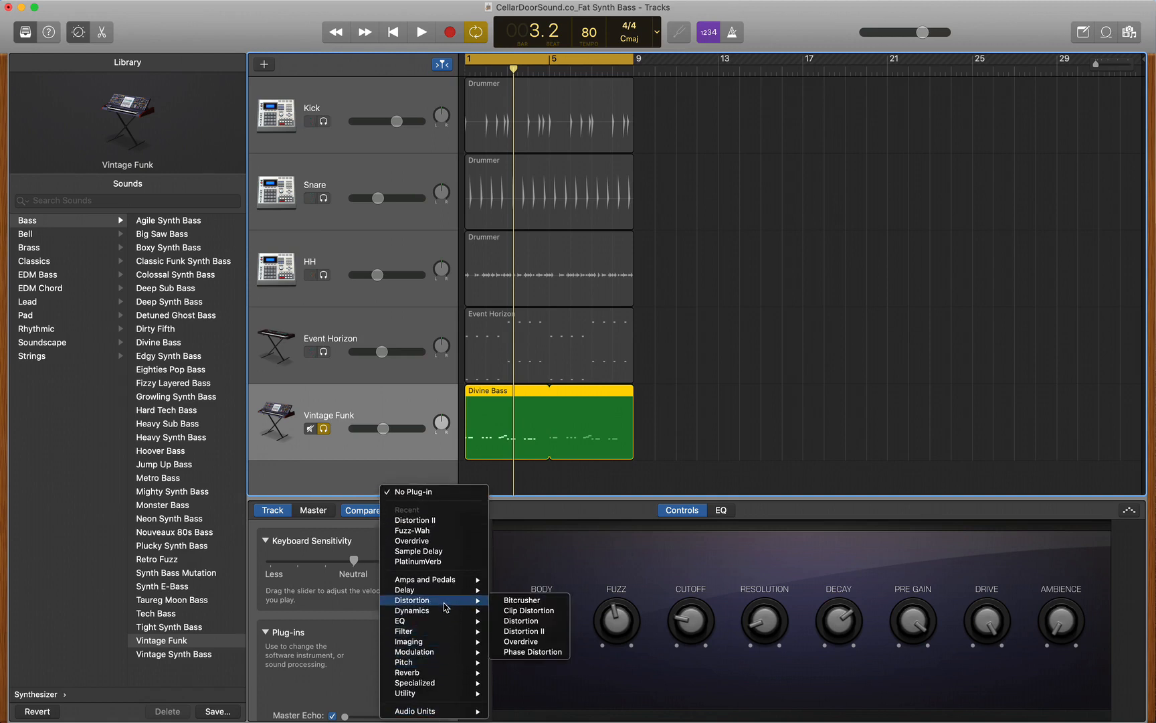
left_click(521, 642)
left_click_drag(245, 55, 761, 231)
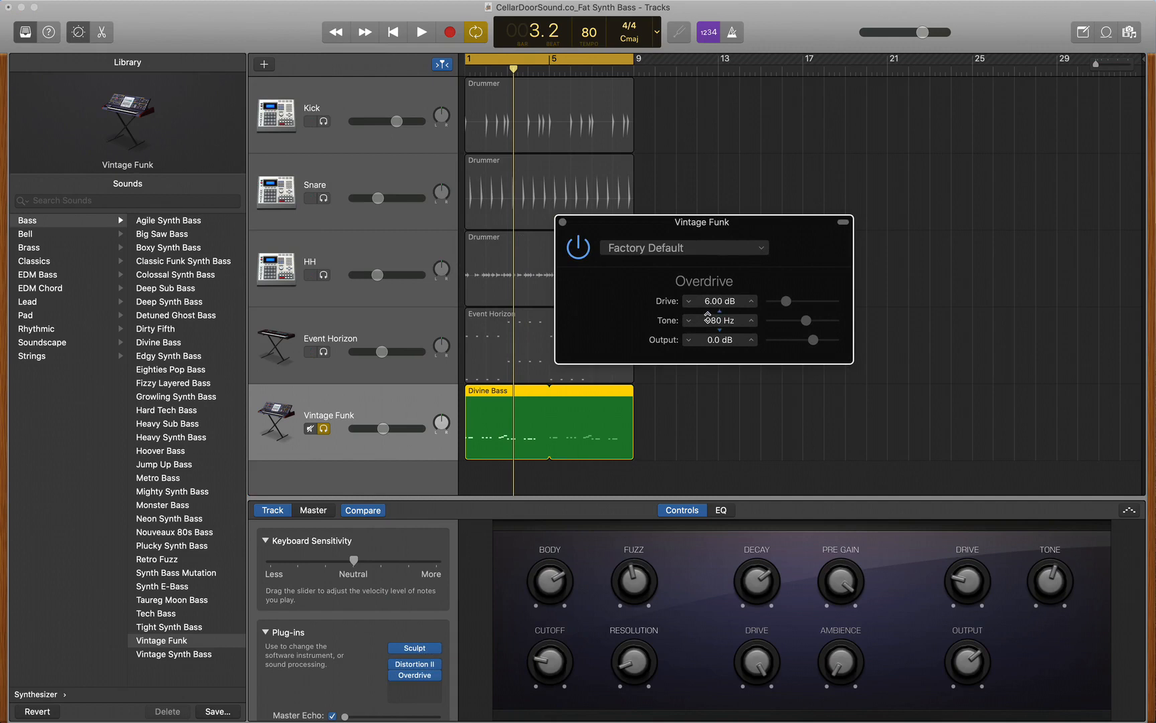
Step: Adjust Overdrive while listening to the bass: 16.50 dB drive, 920 Hz tone and -12.0 dB output
left_click_drag(813, 342, 797, 343)
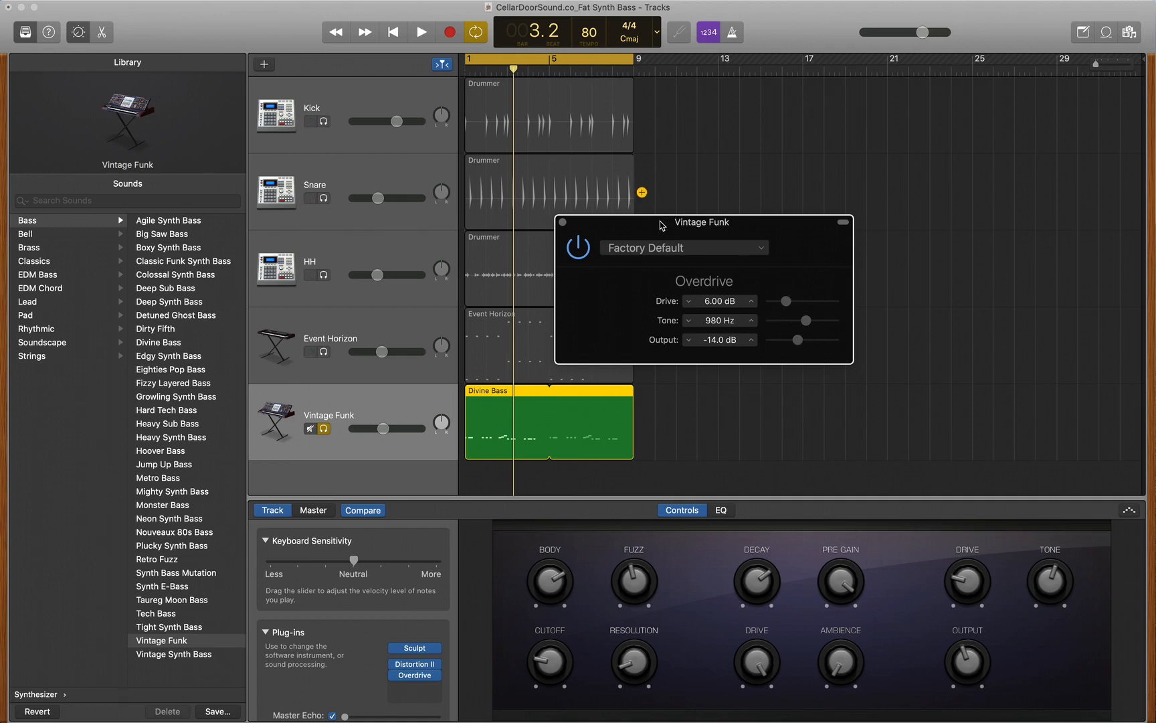
key("space")
left_click_drag(786, 301, 815, 305)
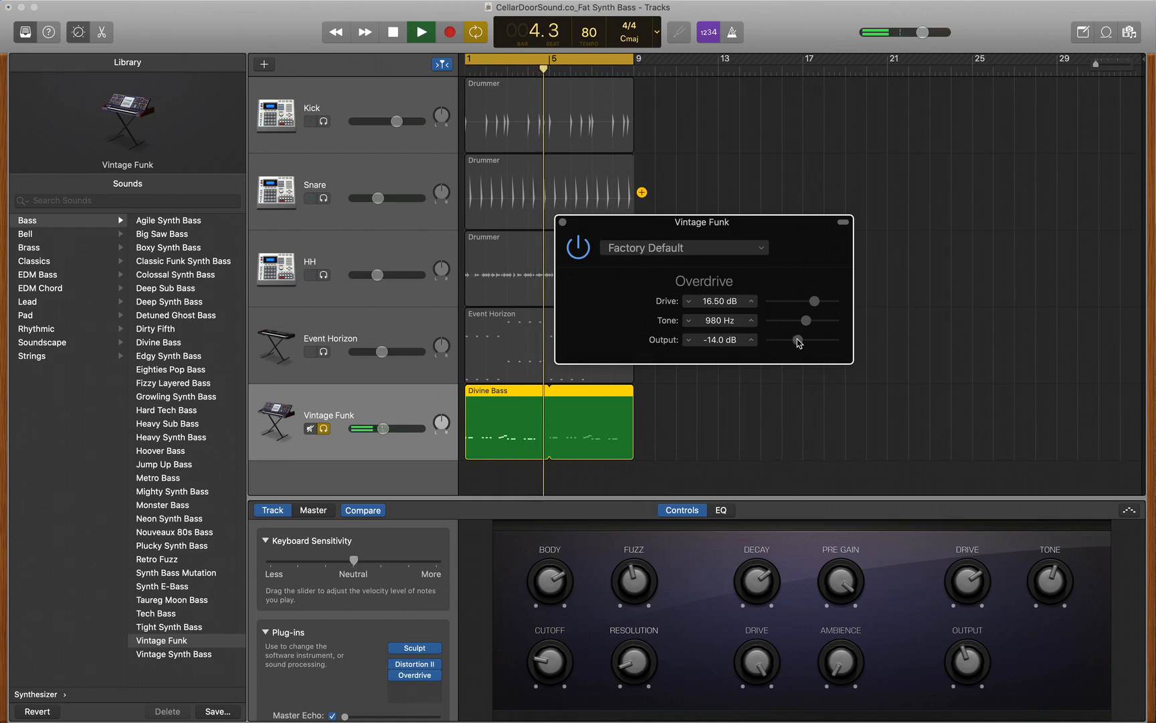
left_click_drag(808, 322, 802, 342)
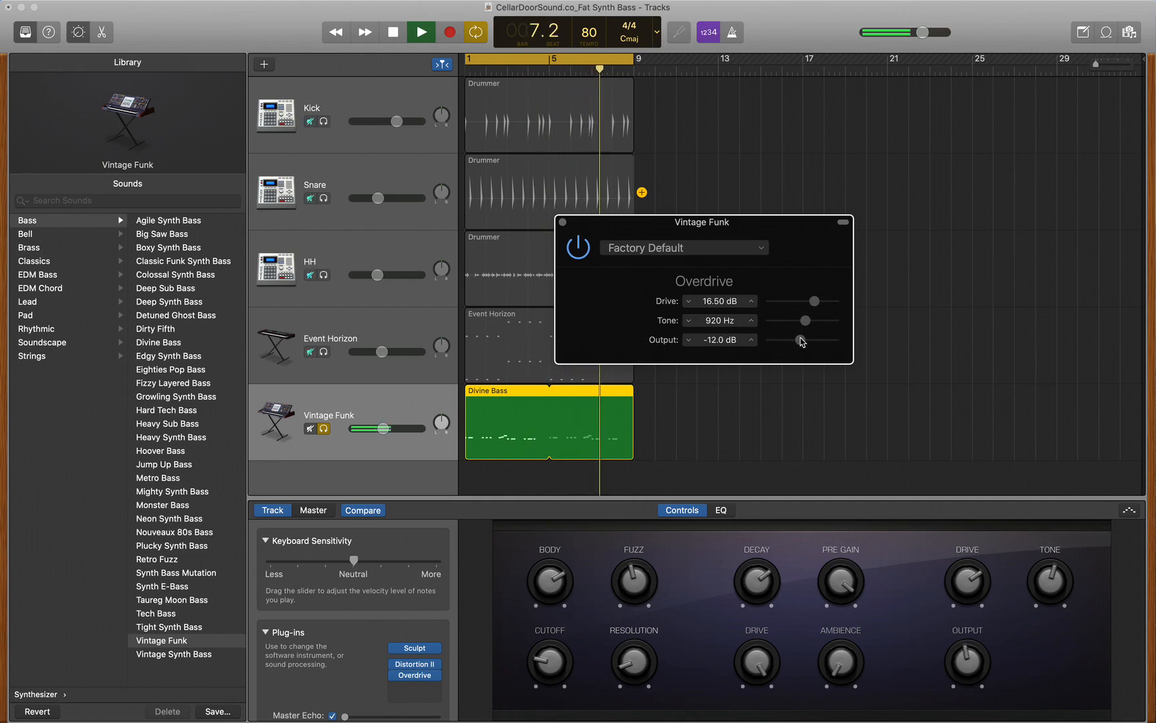
key("space")
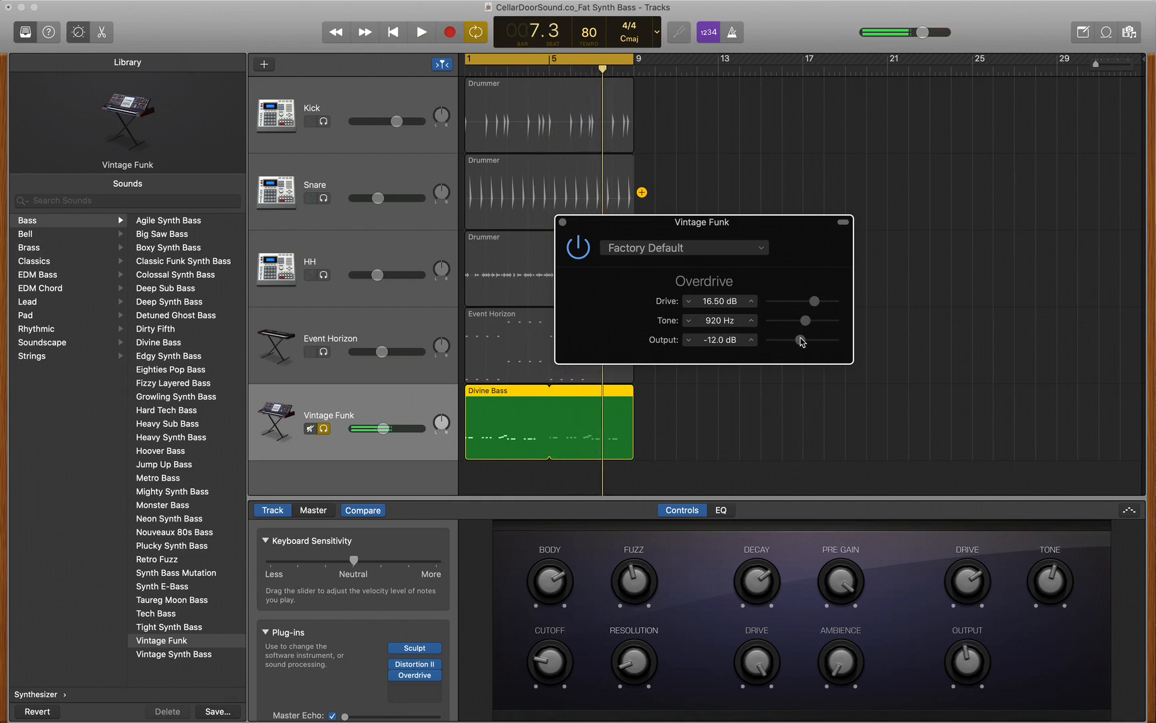
Step: Unsolo the Vintage Funk track and play the full mix from the beginning
left_click(325, 431)
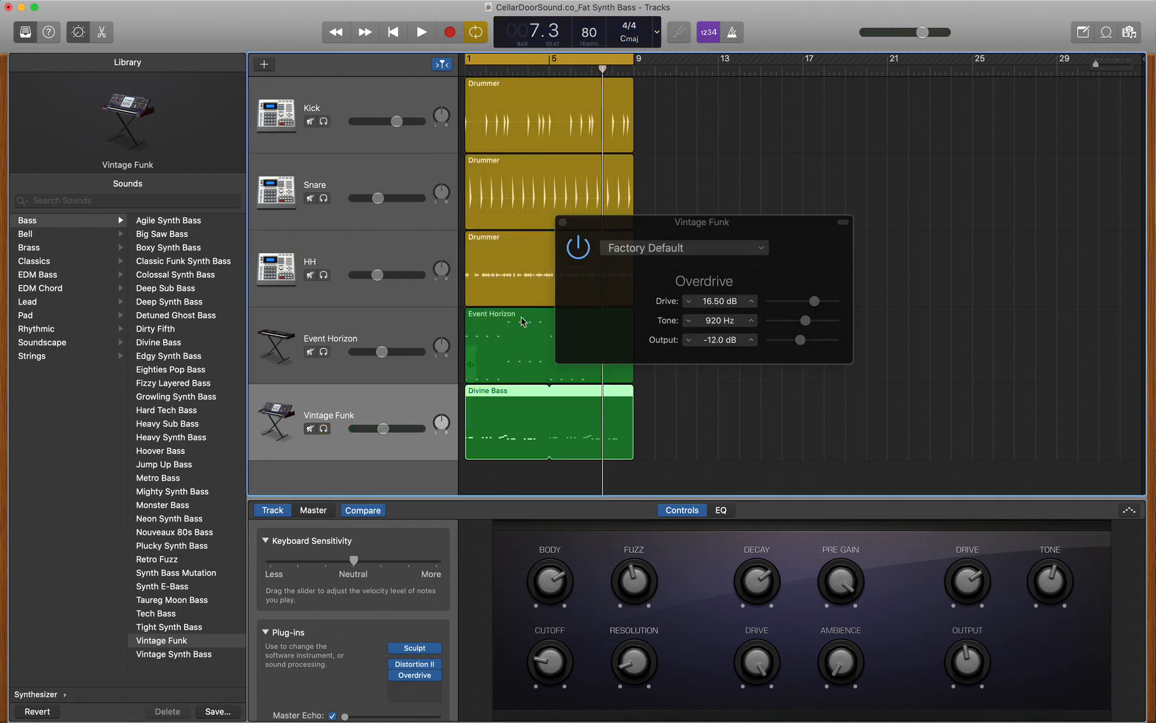
key("Return")
key("space")
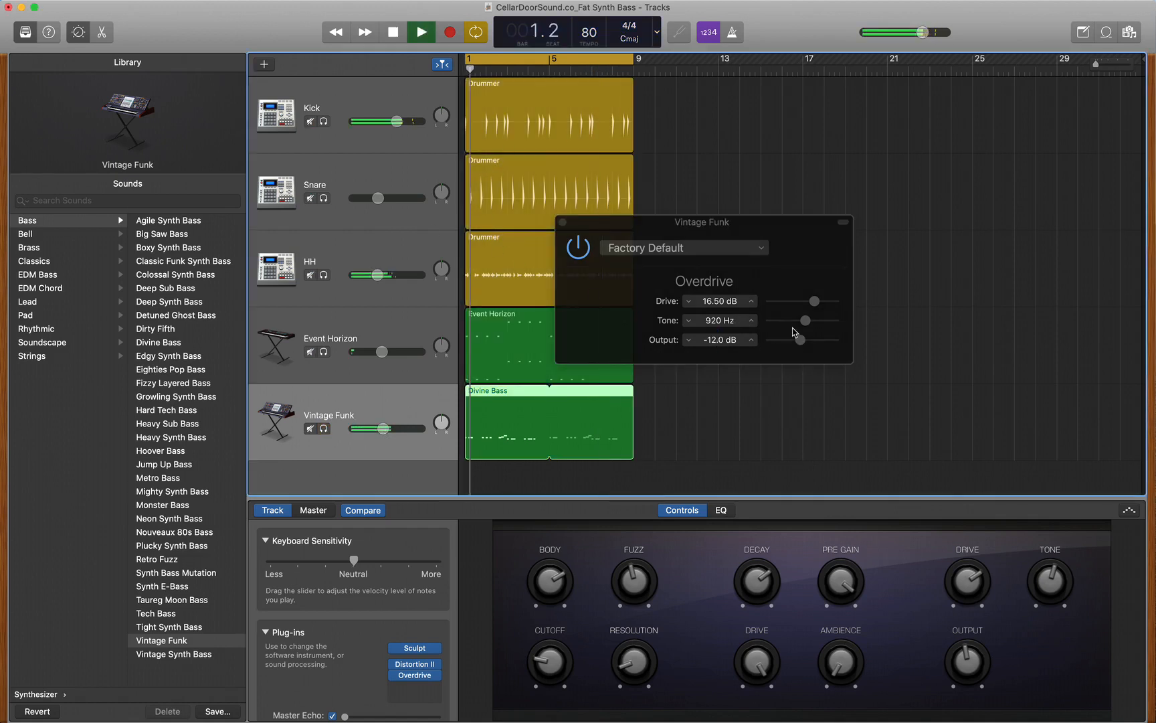
Step: Set the Overdrive output to -9.5 dB and compare the full mix with Overdrive bypassed and enabled
left_click_drag(801, 340, 803, 340)
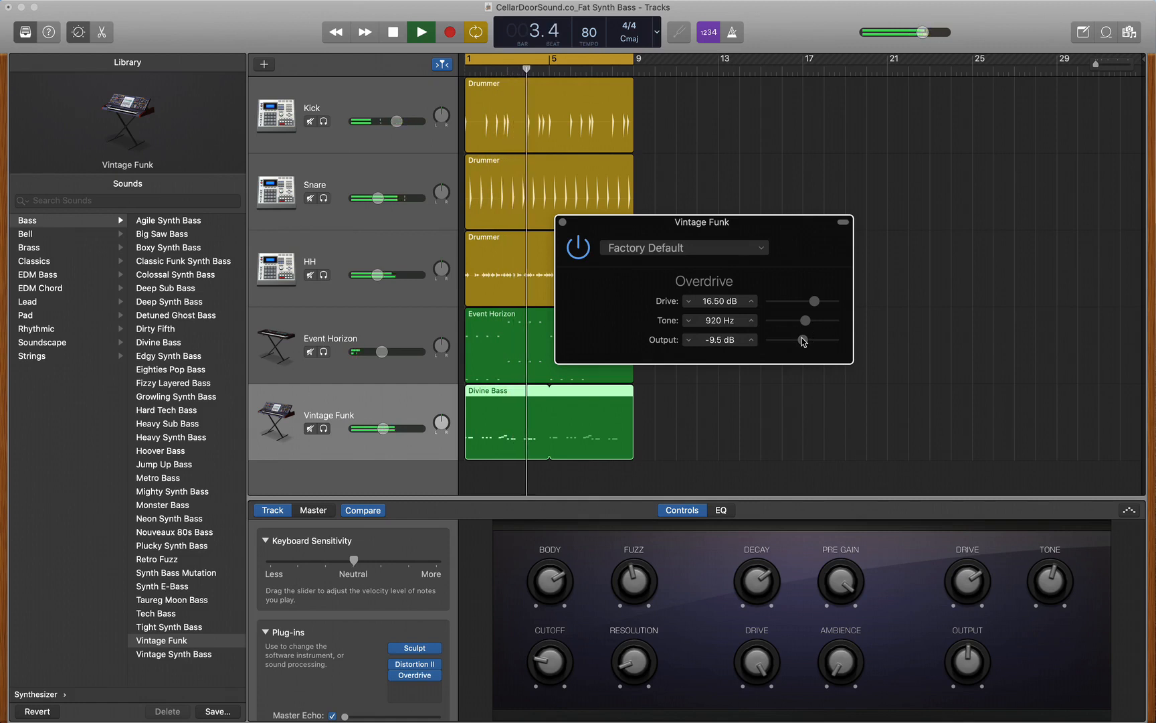
key("space")
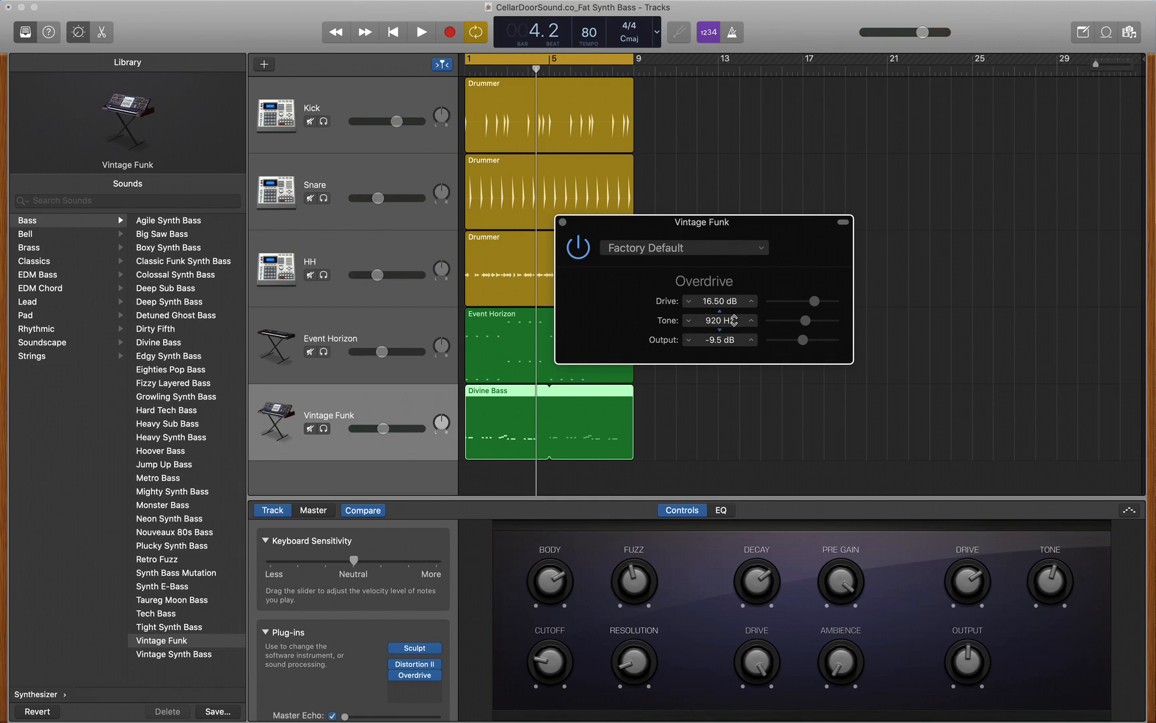
left_click(580, 248)
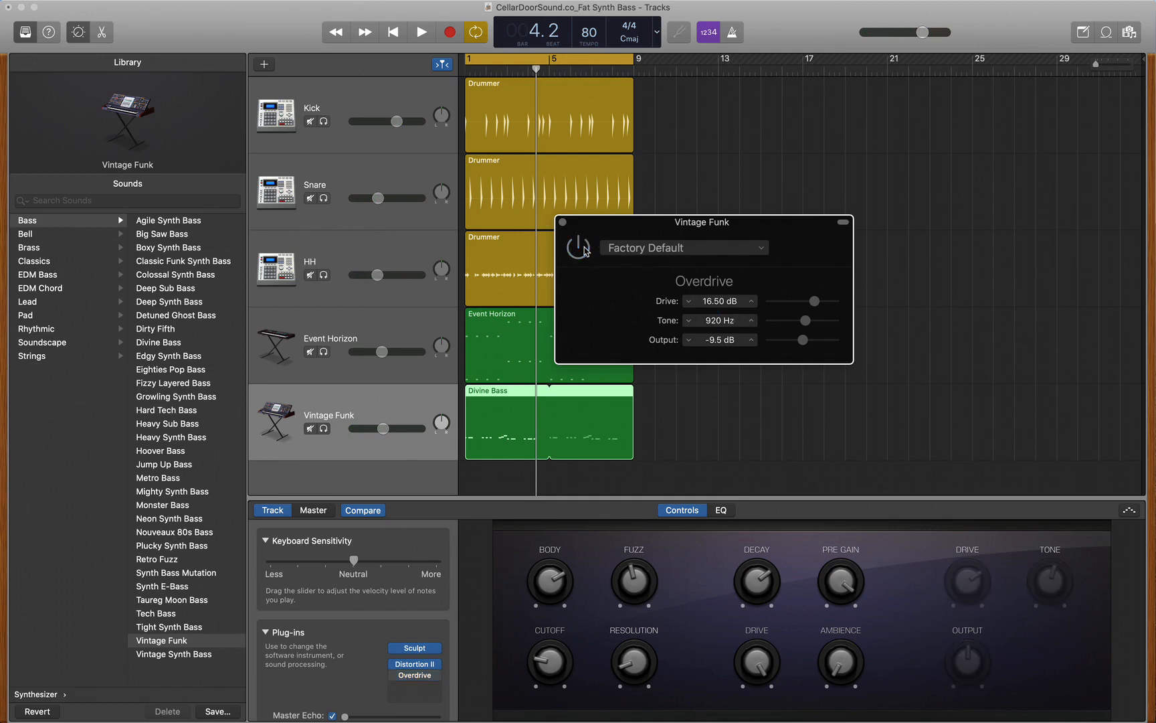
key("space")
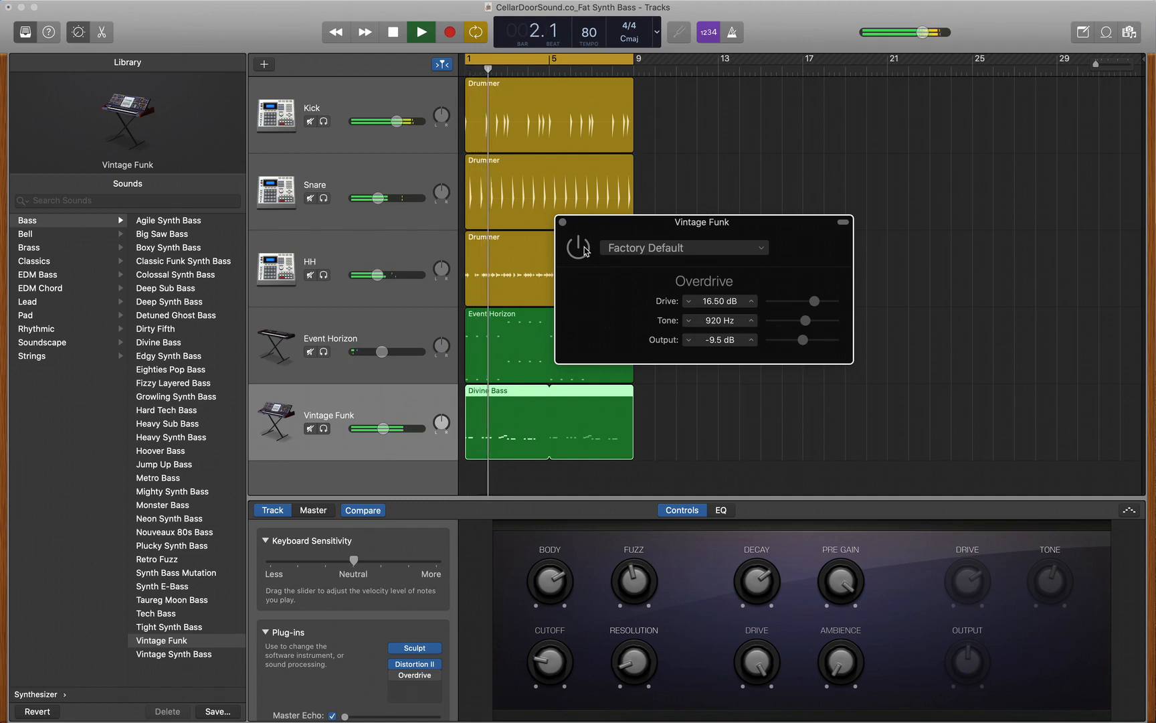
key("space")
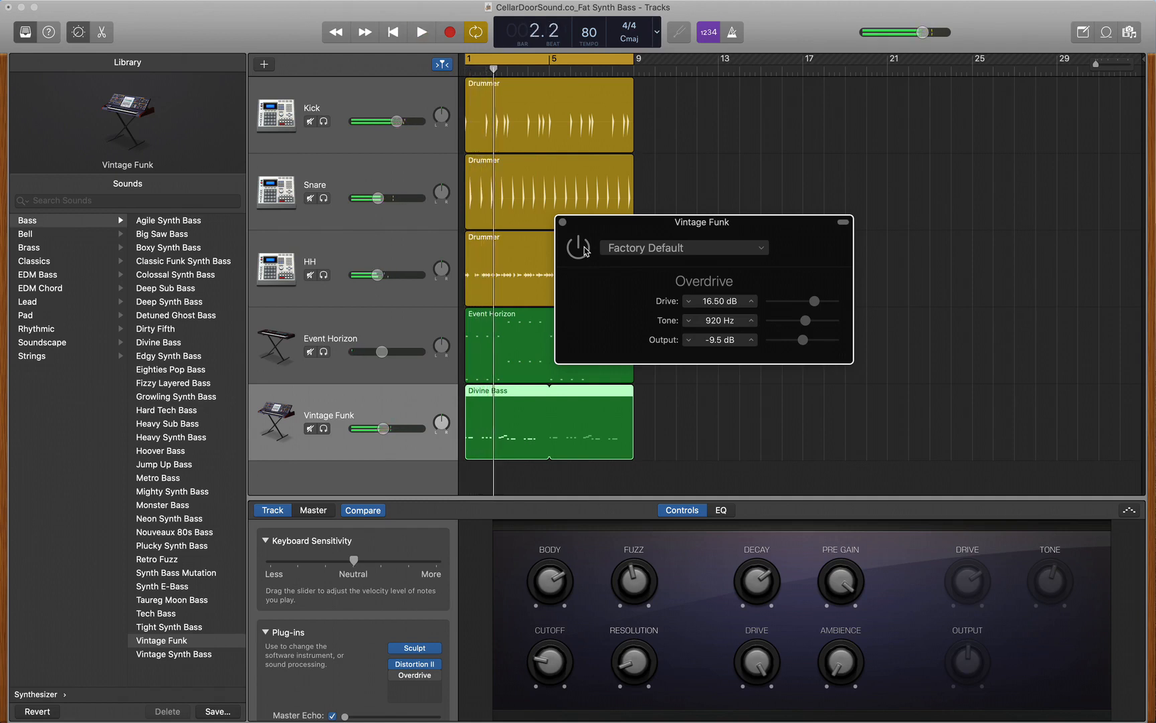
left_click(580, 247)
key("space")
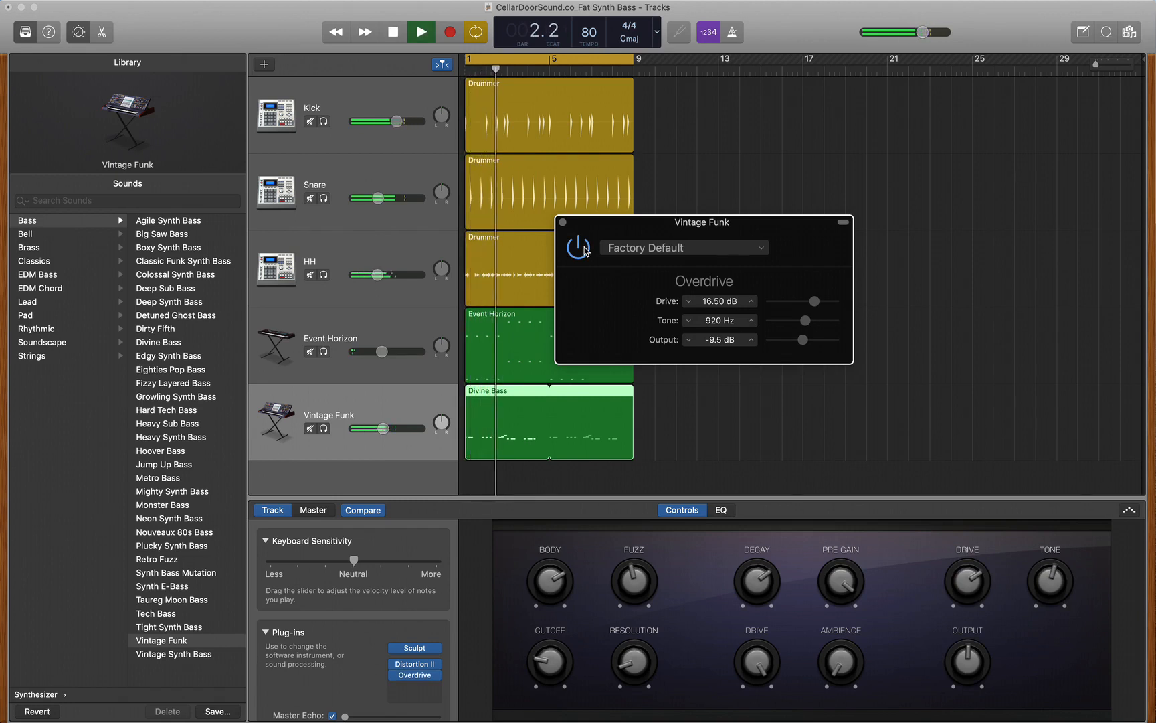
key("space")
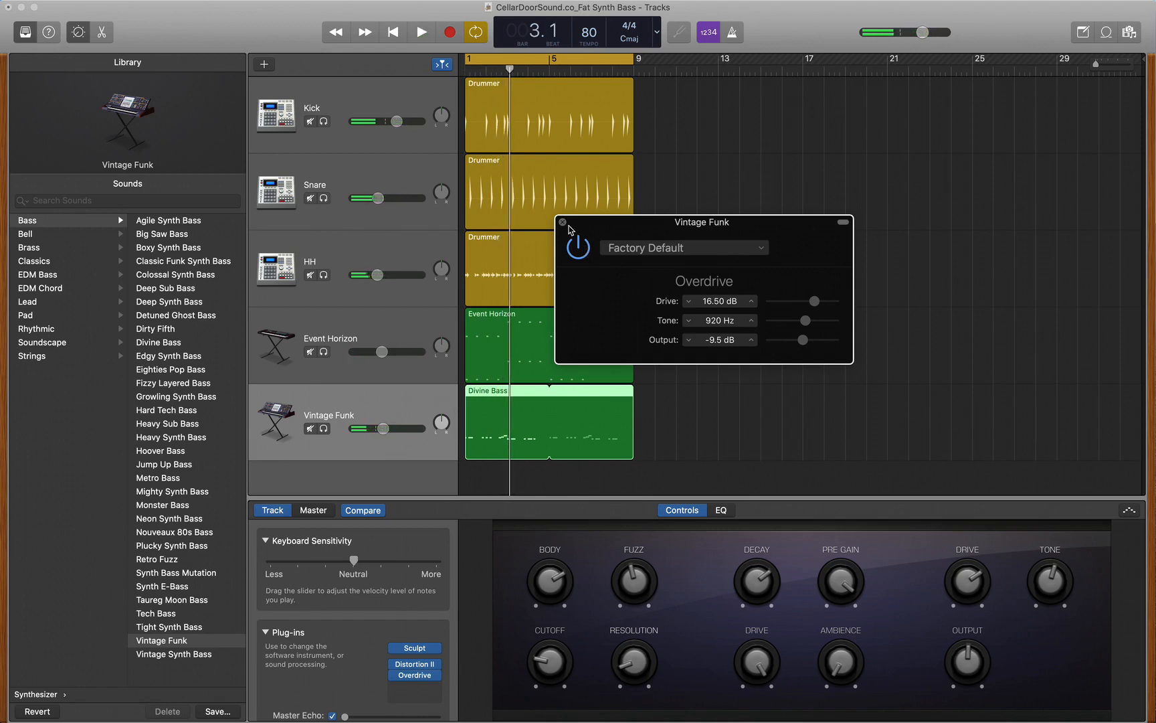
Step: Close the Overdrive window and insert the Fuzz-Wah filter plug-in after it, with Wah off and Fuzz on
left_click(562, 223)
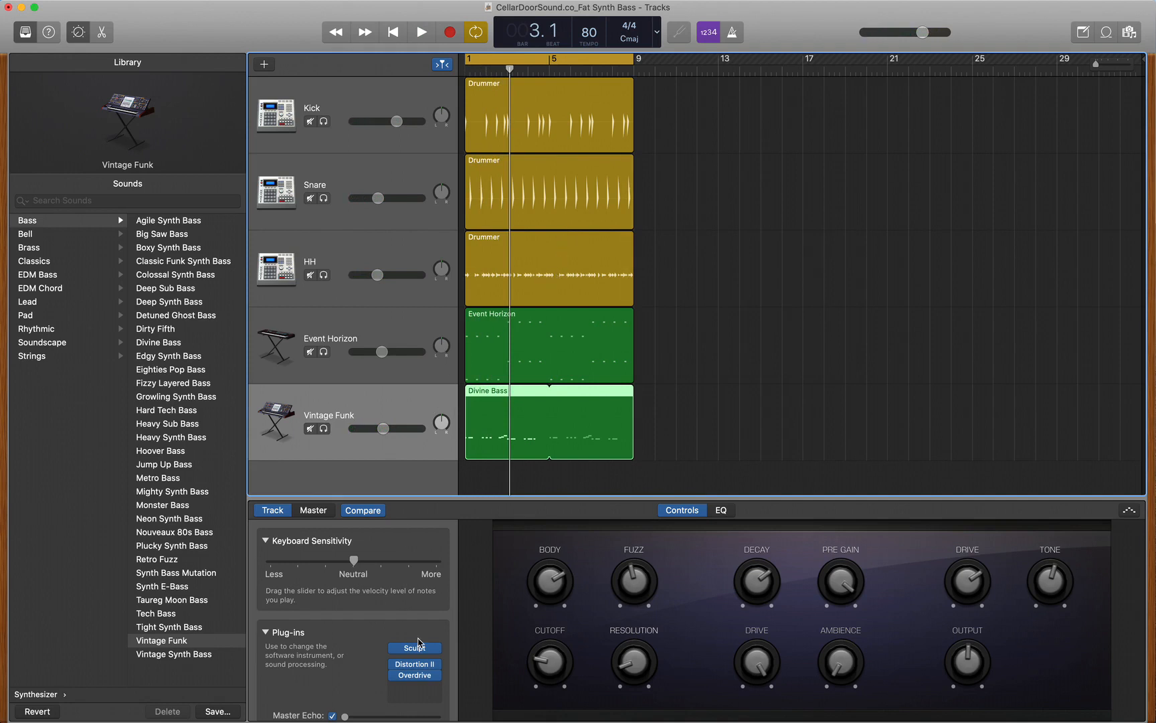
left_click(437, 688)
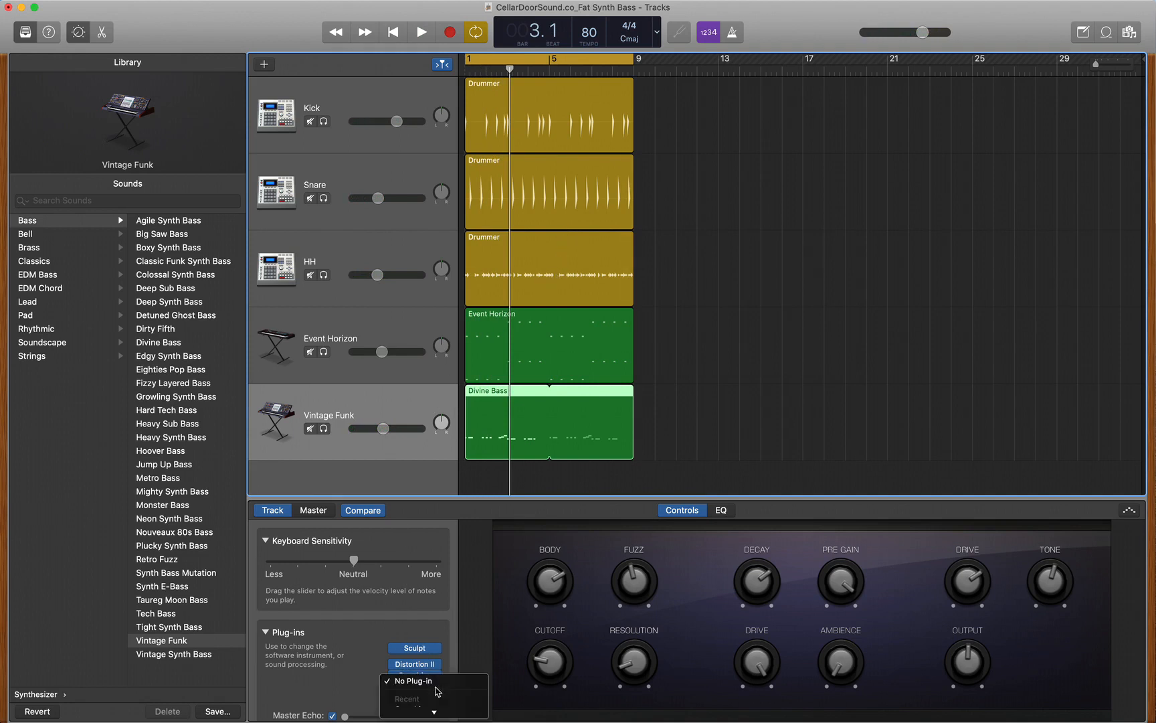
mouse_move(435, 712)
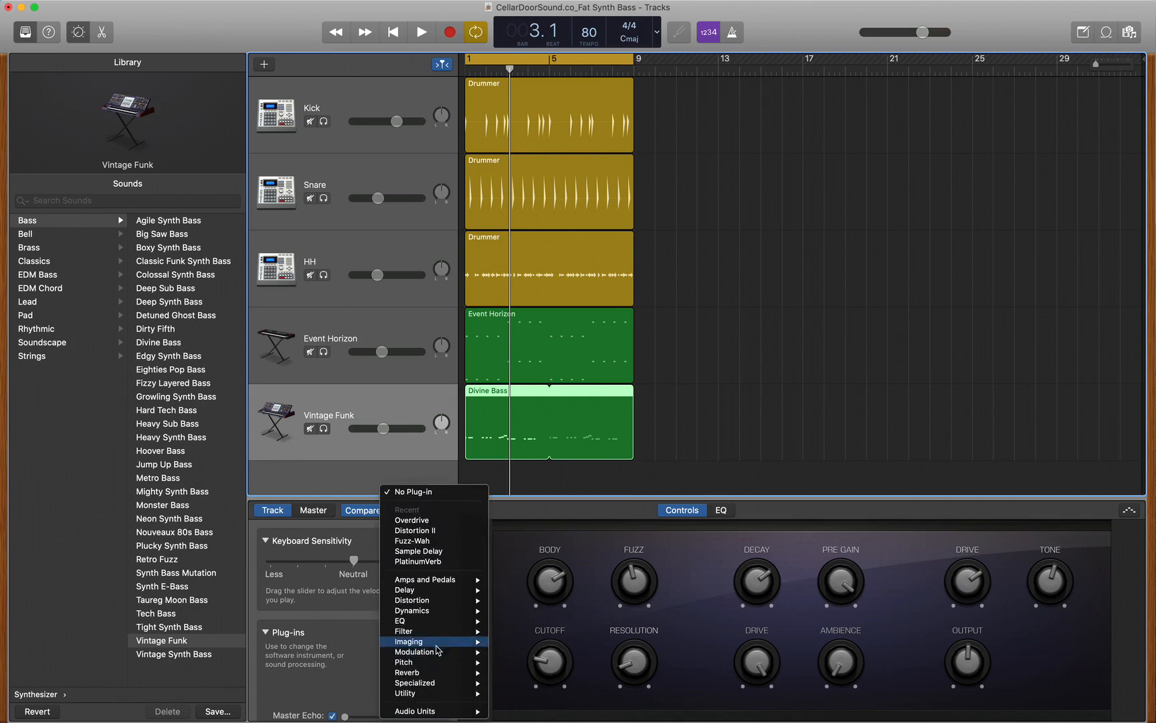
mouse_move(436, 636)
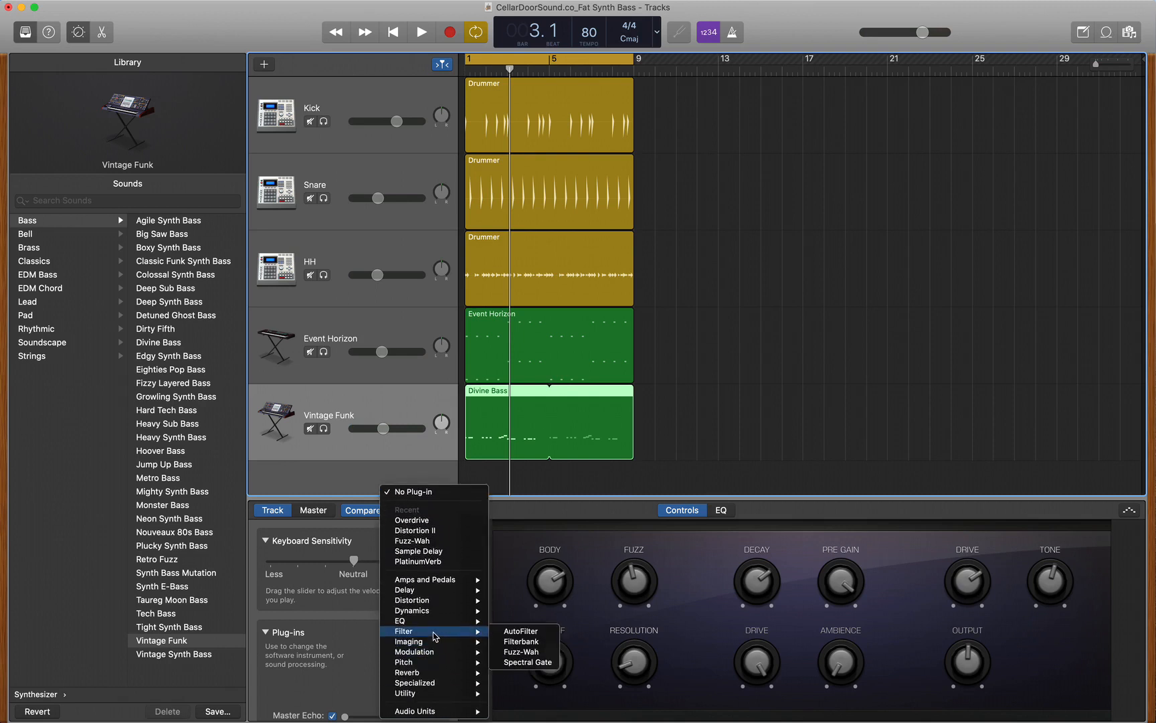
left_click(521, 652)
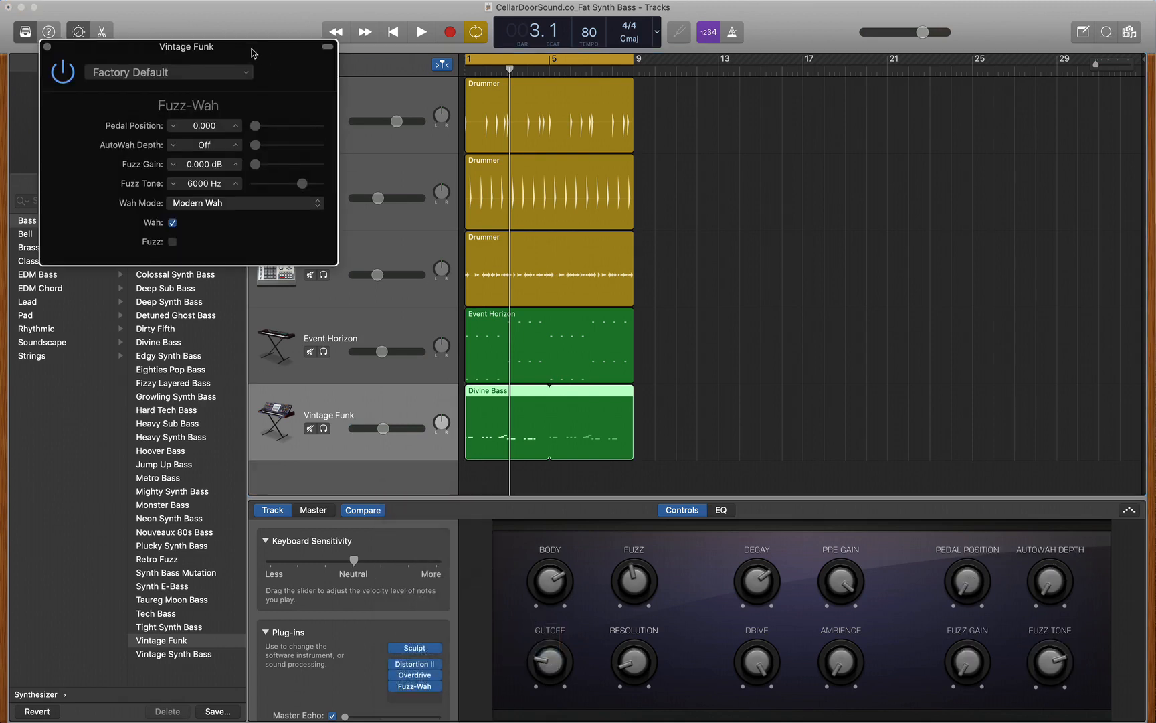
left_click_drag(253, 51, 729, 168)
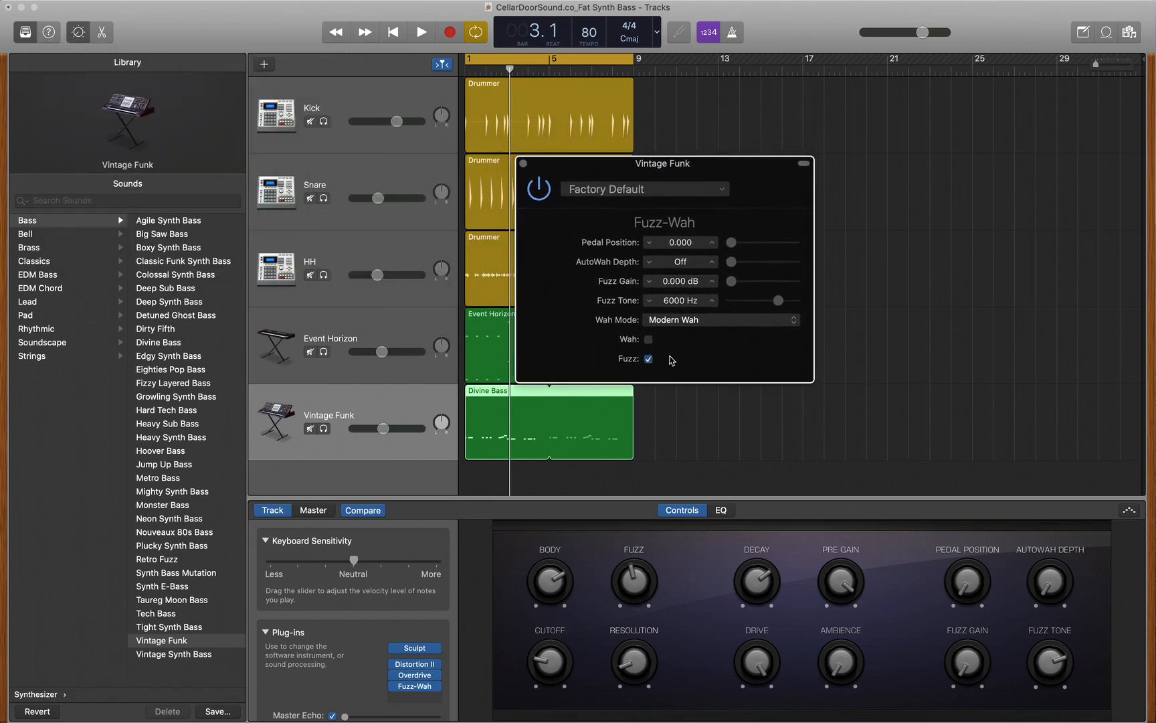
Step: Set Fuzz-Wah to Opto Wah 1 mode, 200 Hz fuzz tone, 1.40 AutoWah depth and 7.600 dB fuzz gain while playing the mix
left_click(697, 326)
left_click(702, 329)
key("space")
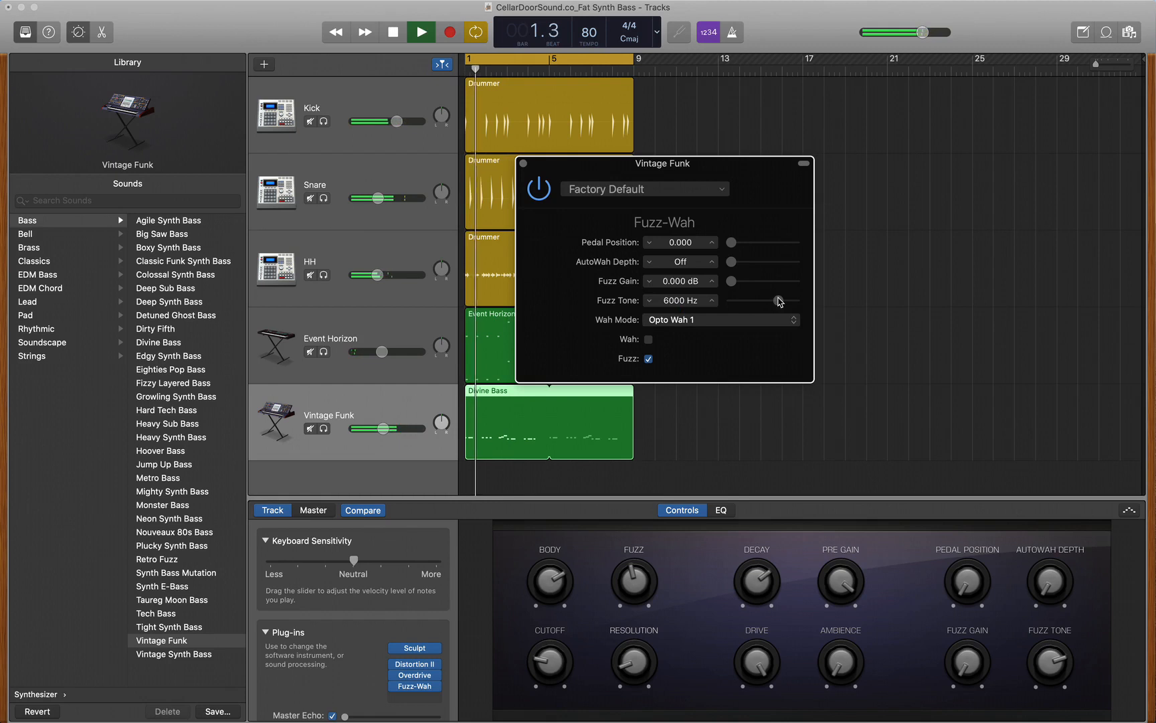
left_click_drag(778, 301, 734, 301)
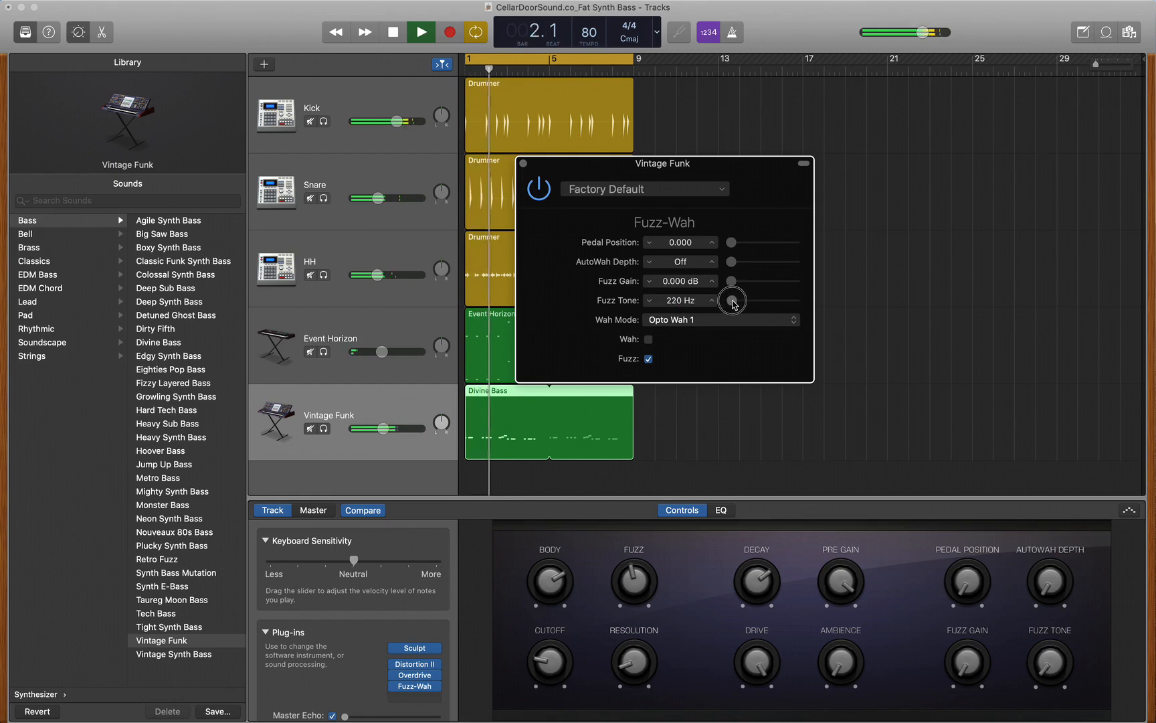
left_click(732, 262)
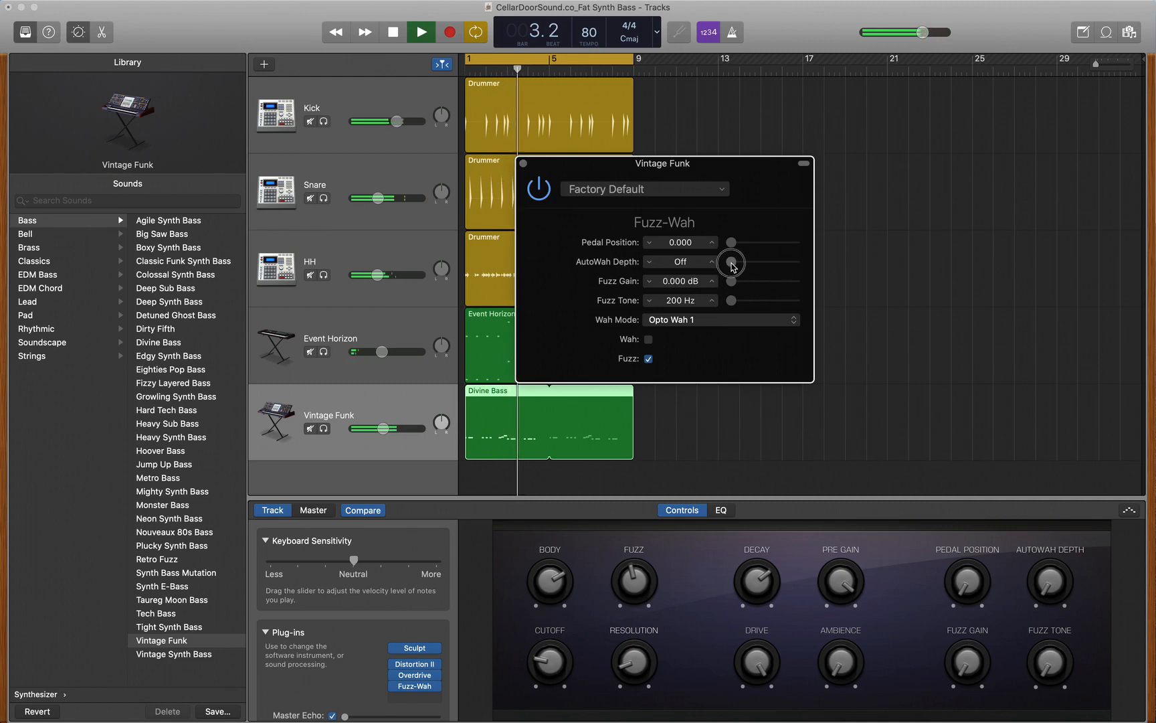
left_click_drag(734, 266, 760, 284)
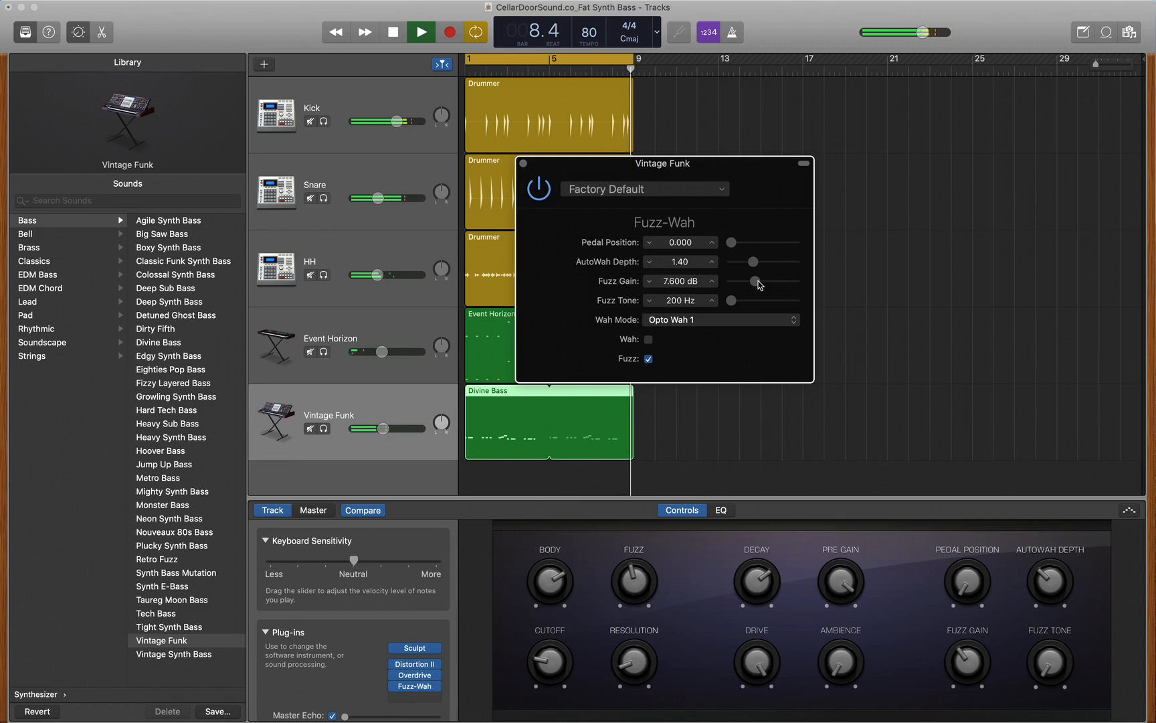
key("space")
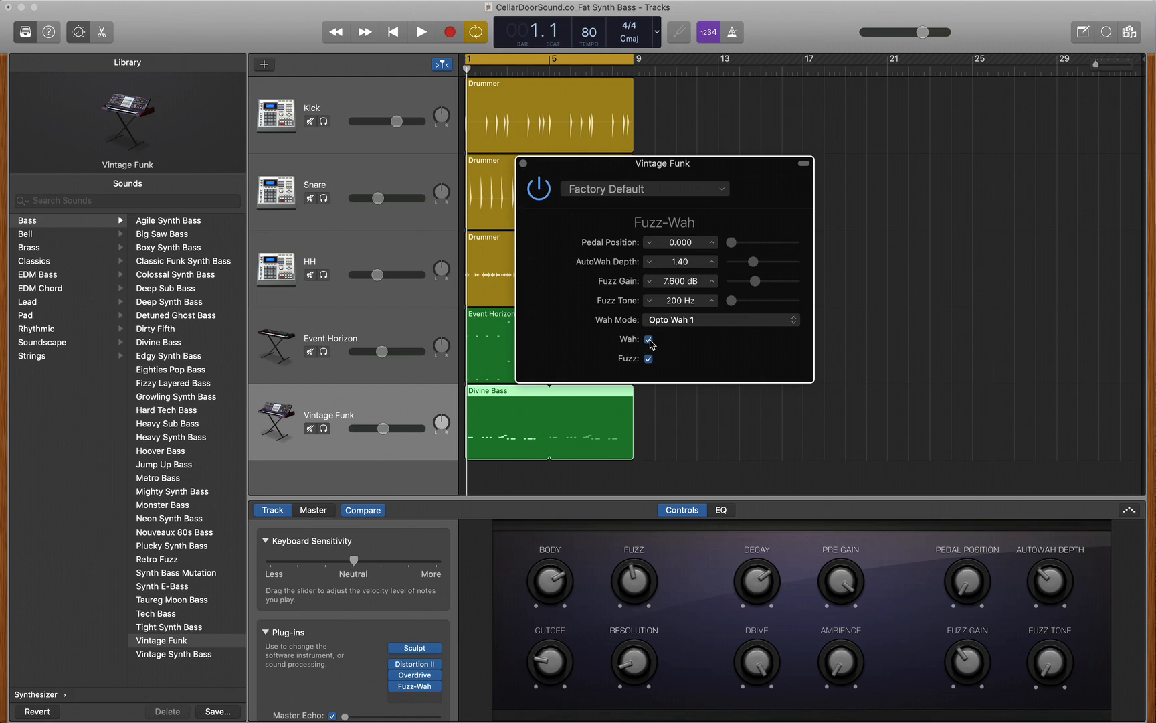
Step: Audition the mix with the Wah option on and off, and compare it with Fuzz-Wah bypassed and enabled
key("space")
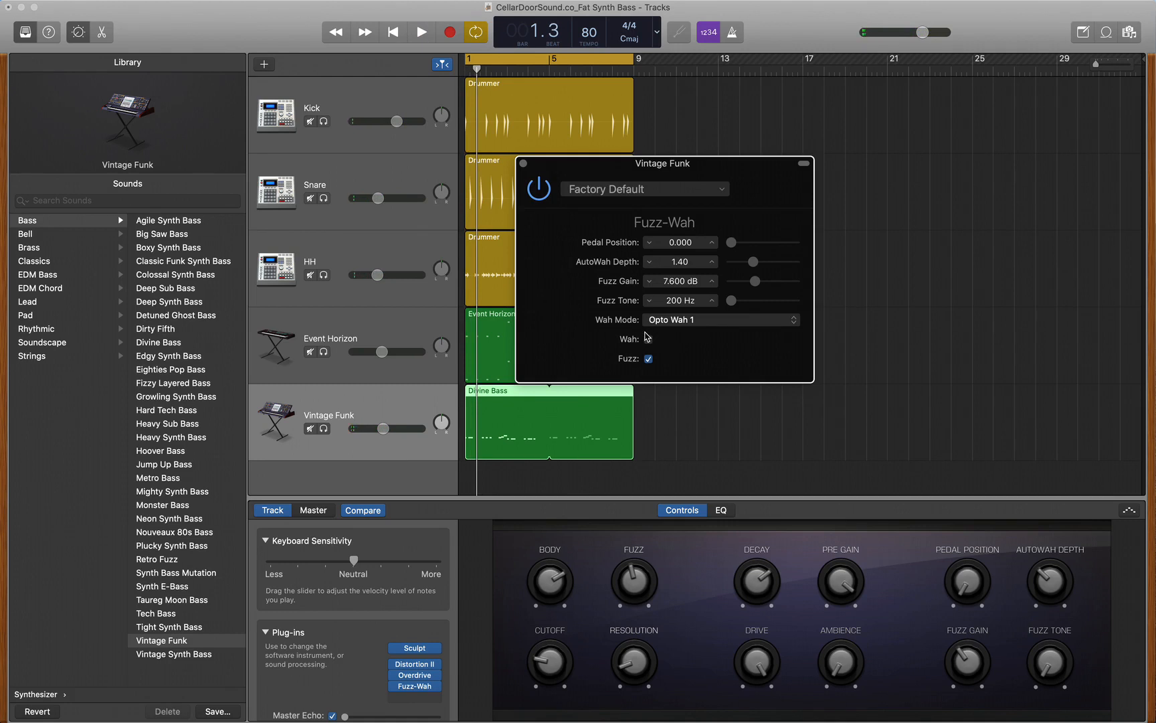
key("space")
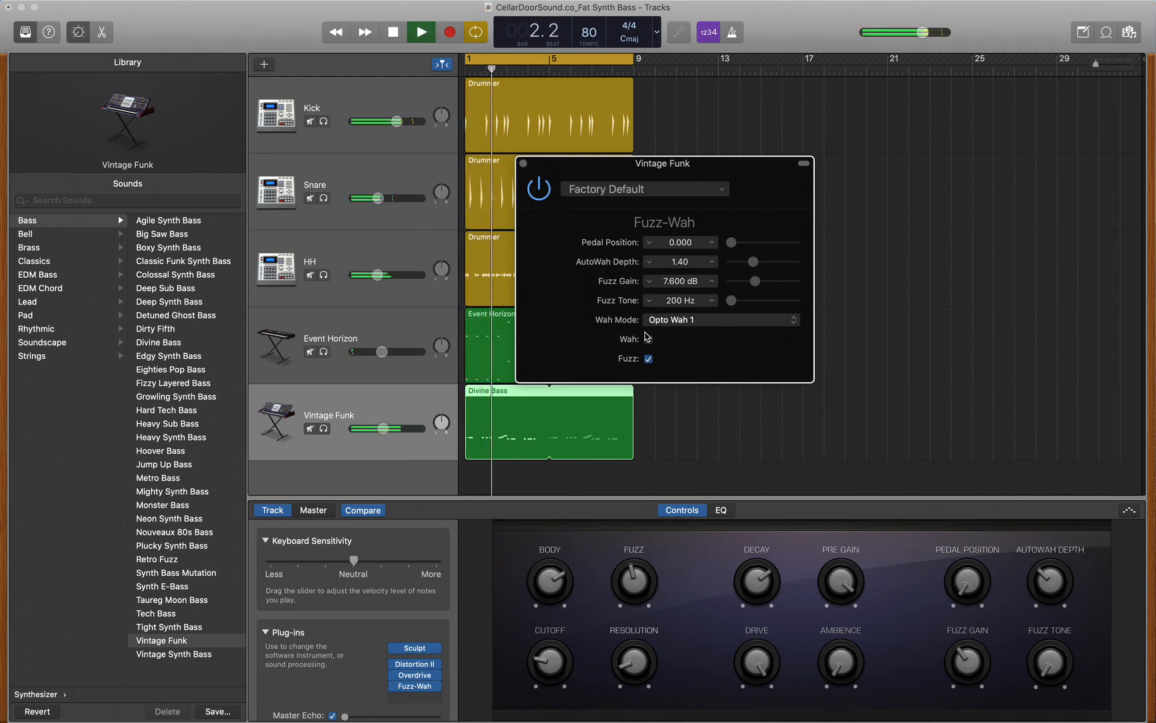
key("space")
left_click(538, 190)
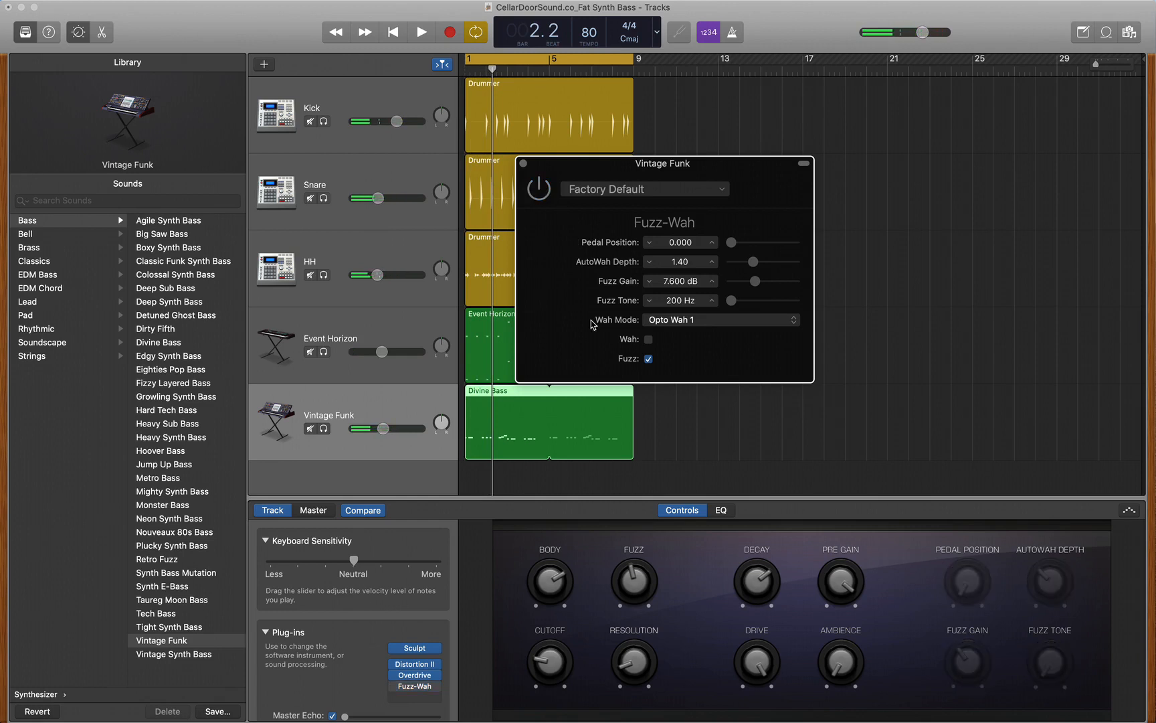
key("space")
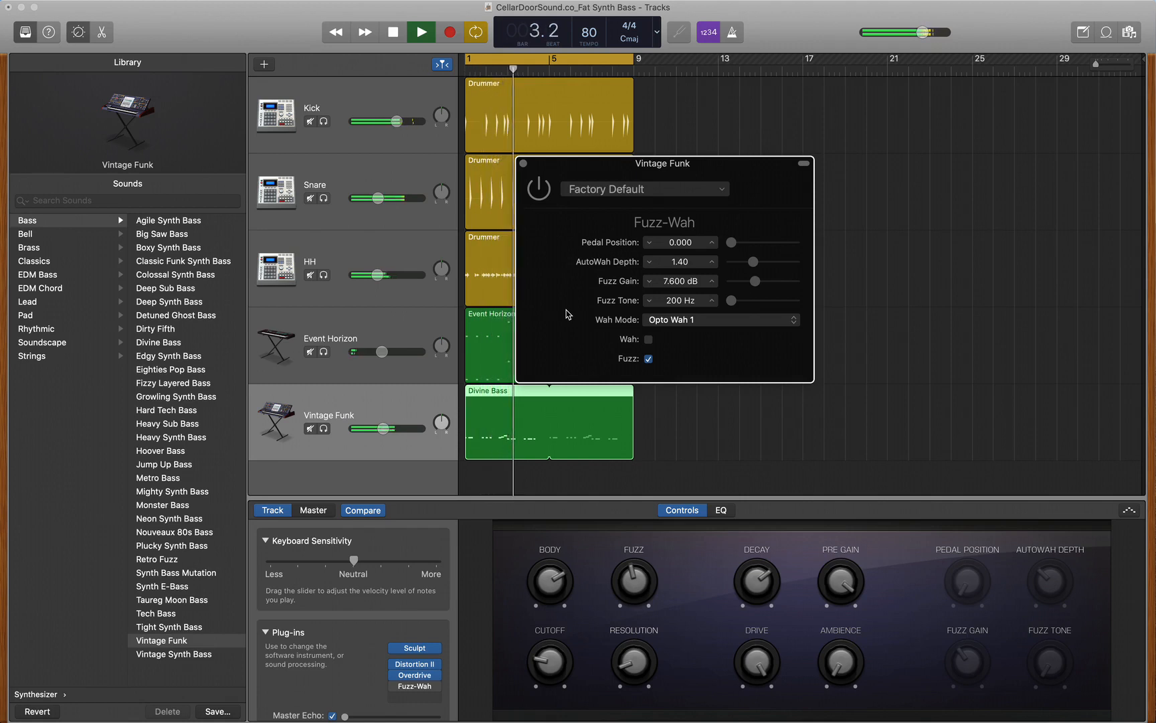
key("space")
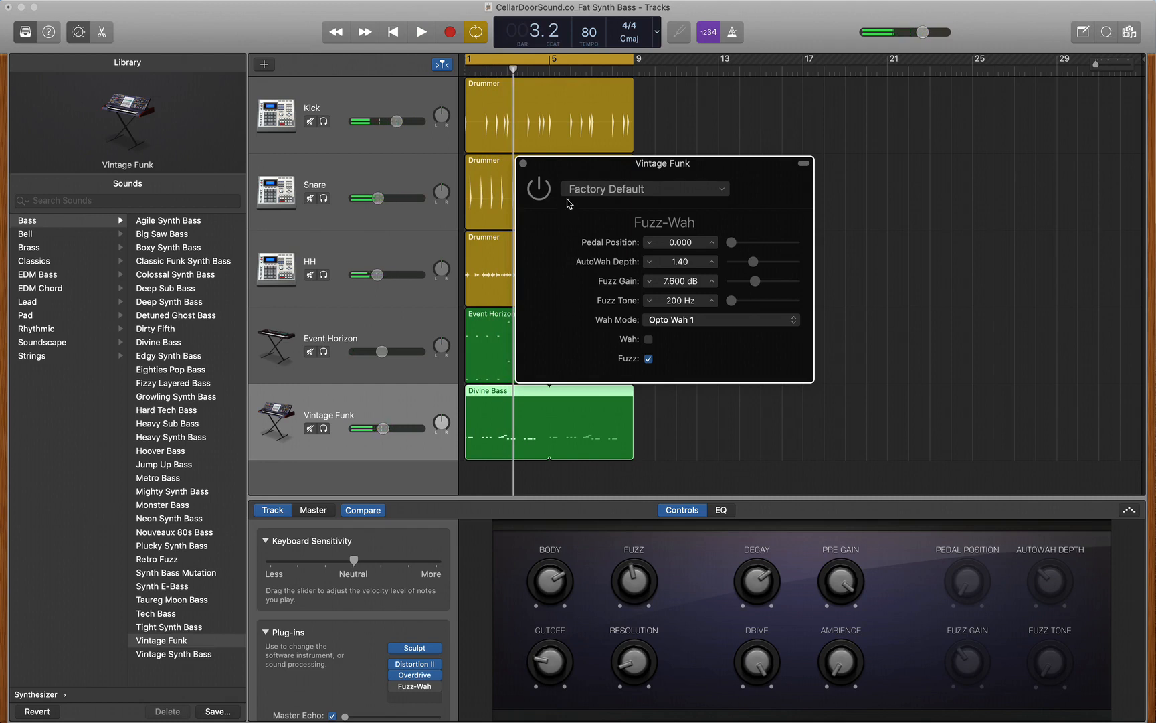
left_click(538, 190)
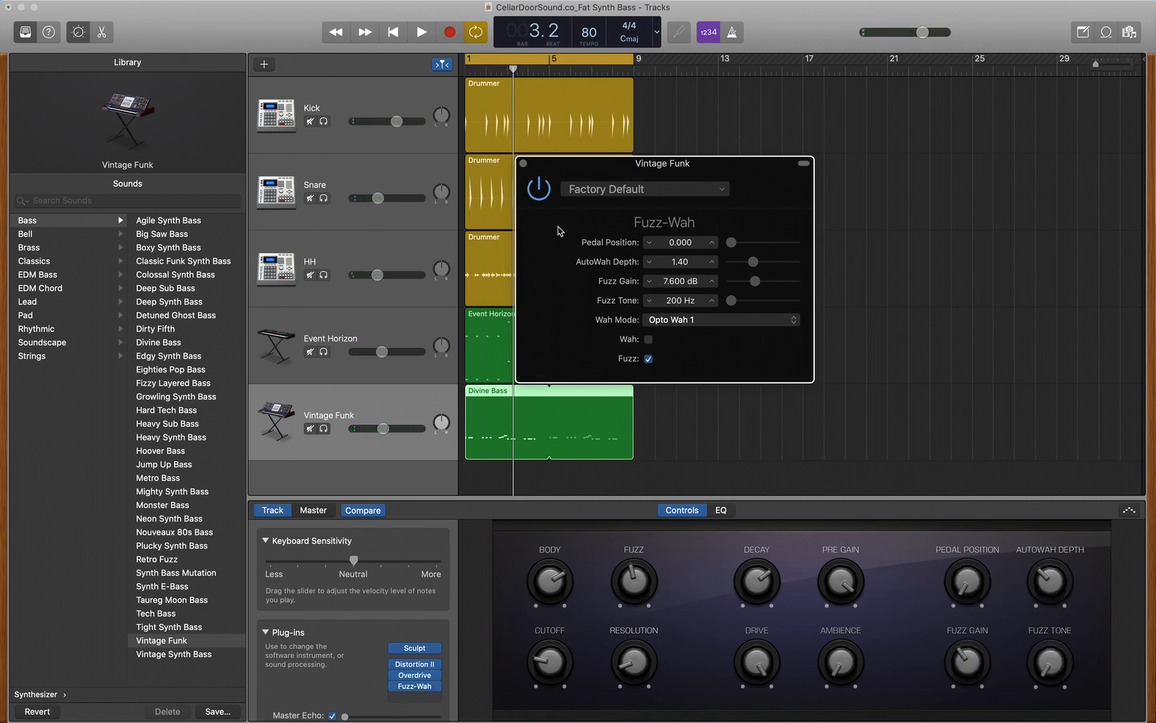
key("space")
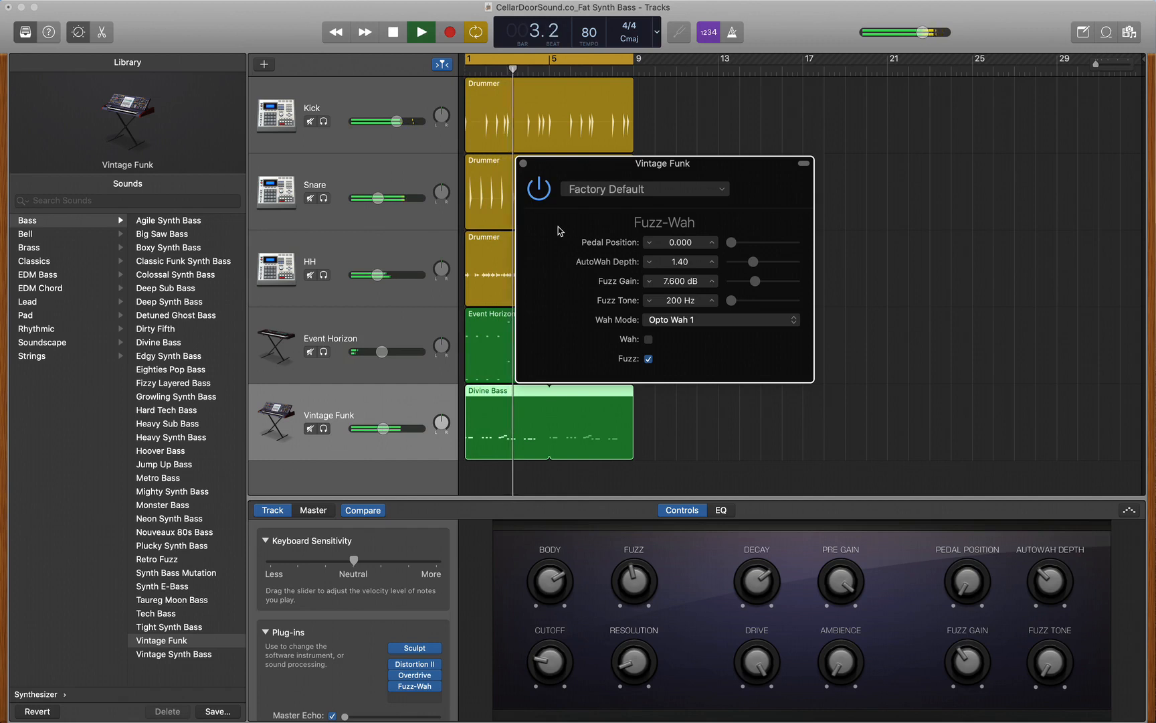
key("space")
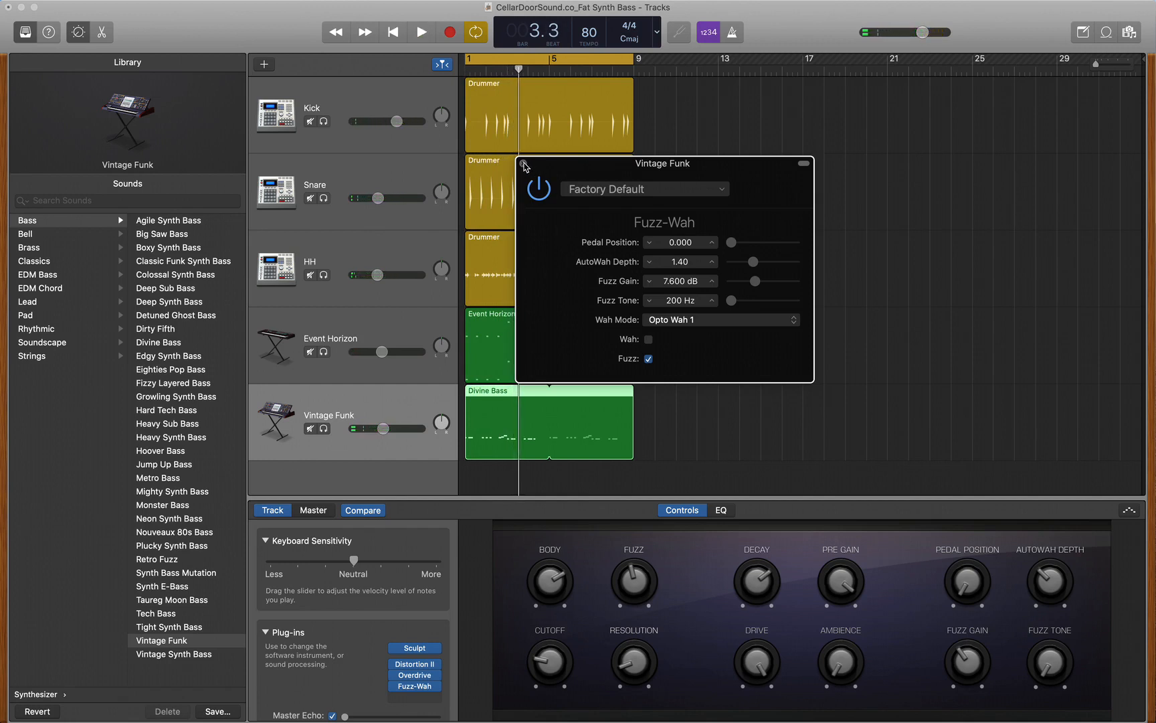
Step: Close the Fuzz-Wah window and insert the Sample Delay plug-in after it on the Vintage Funk track
left_click(524, 164)
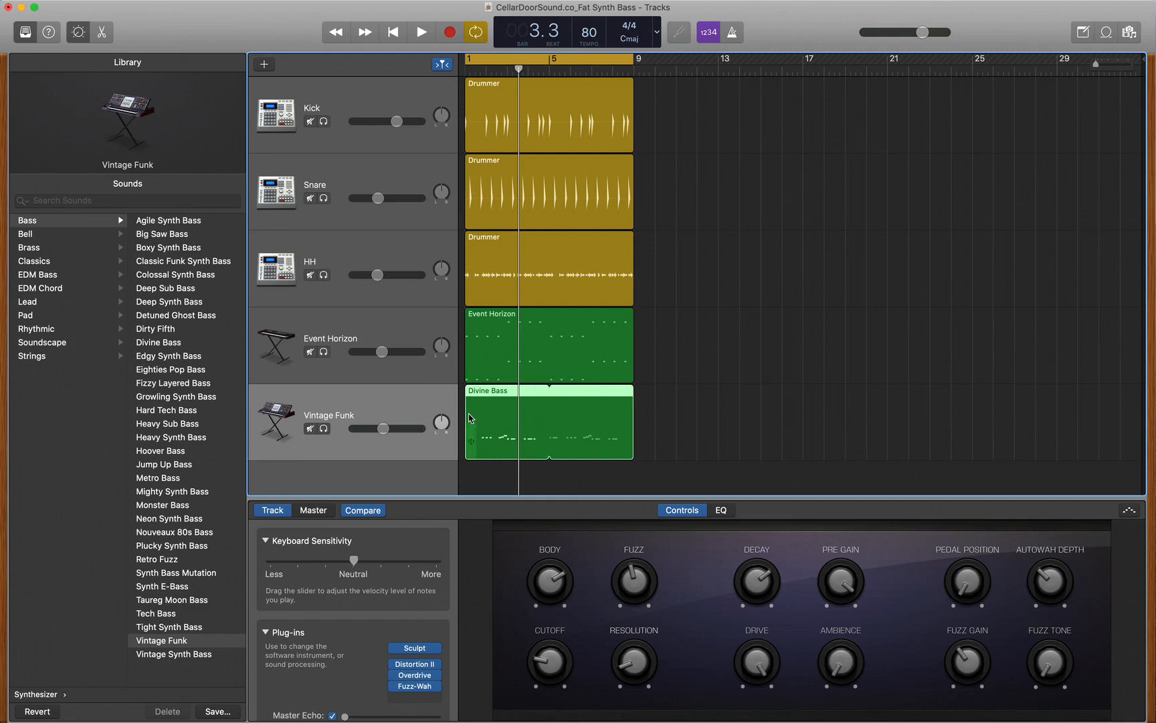
left_click(439, 699)
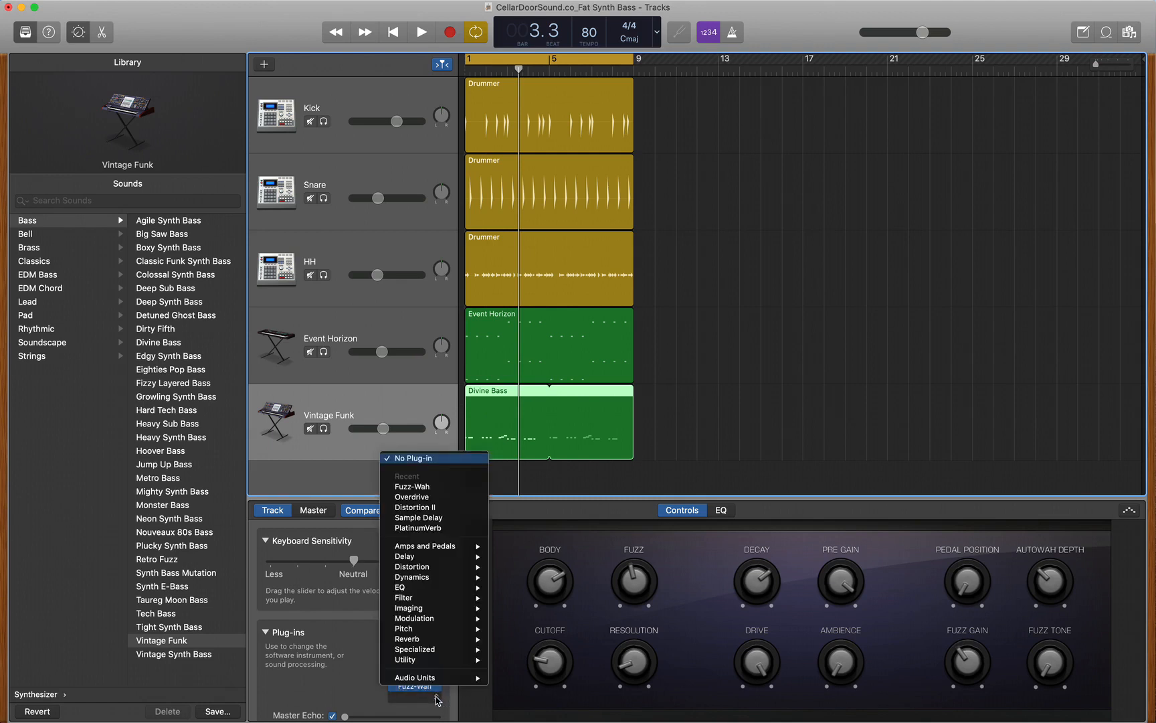
mouse_move(437, 580)
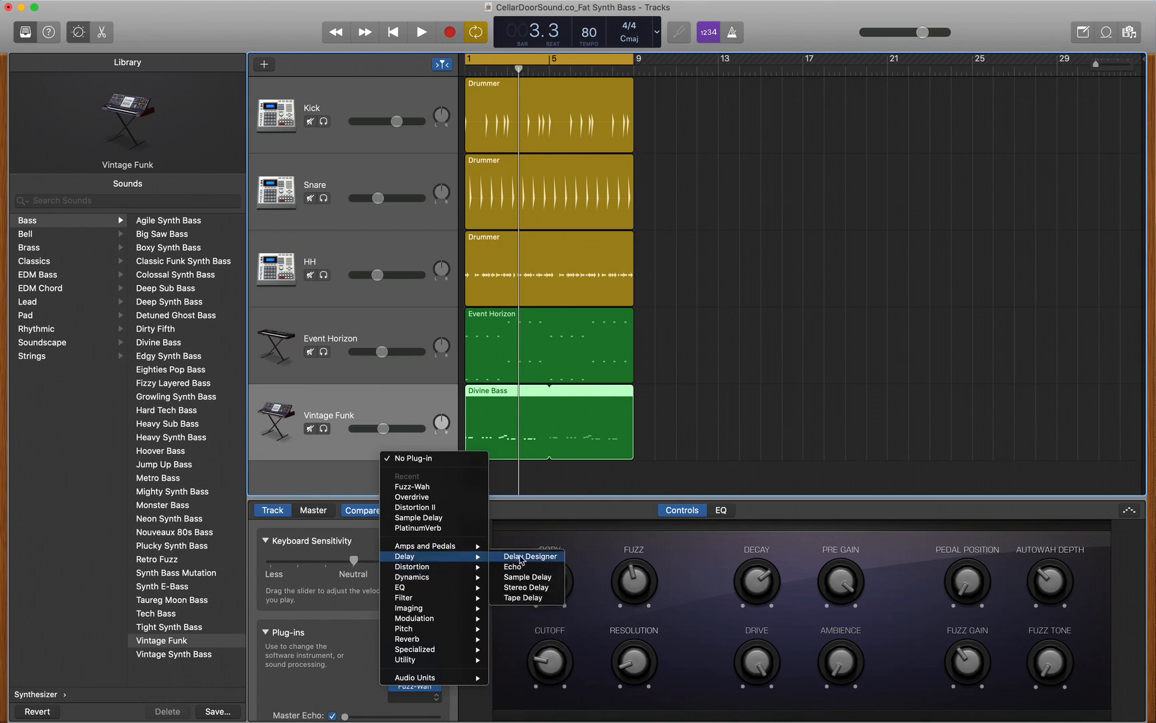
left_click(536, 577)
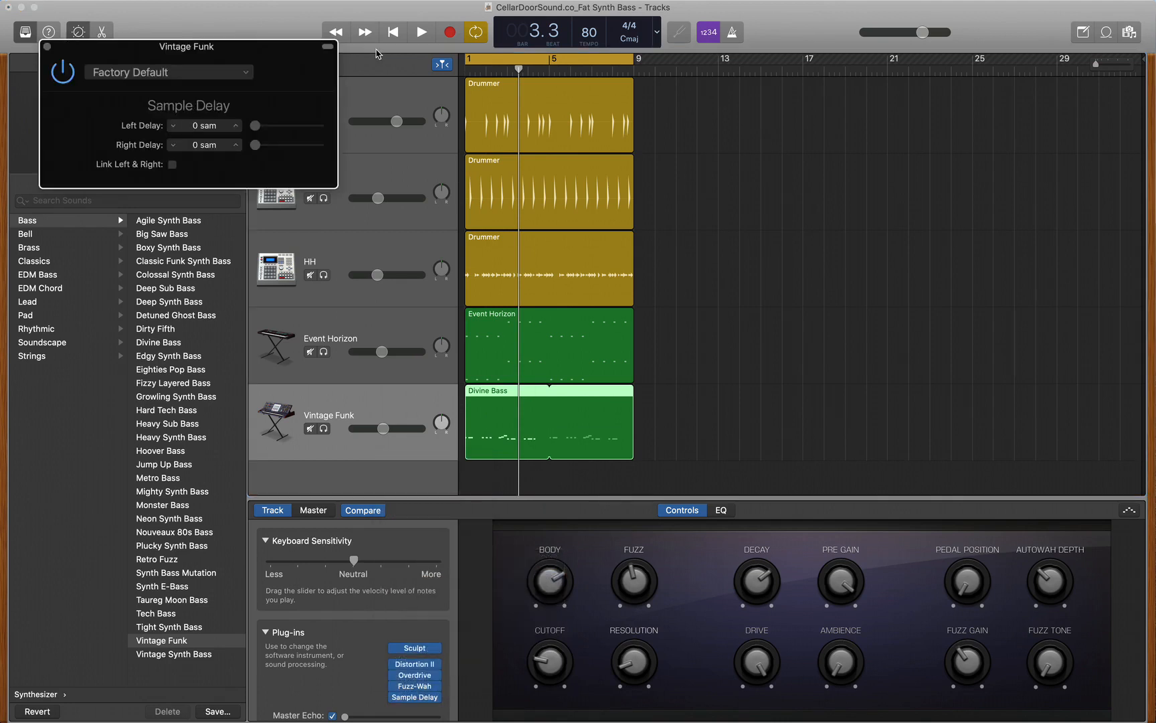
left_click_drag(250, 55, 778, 217)
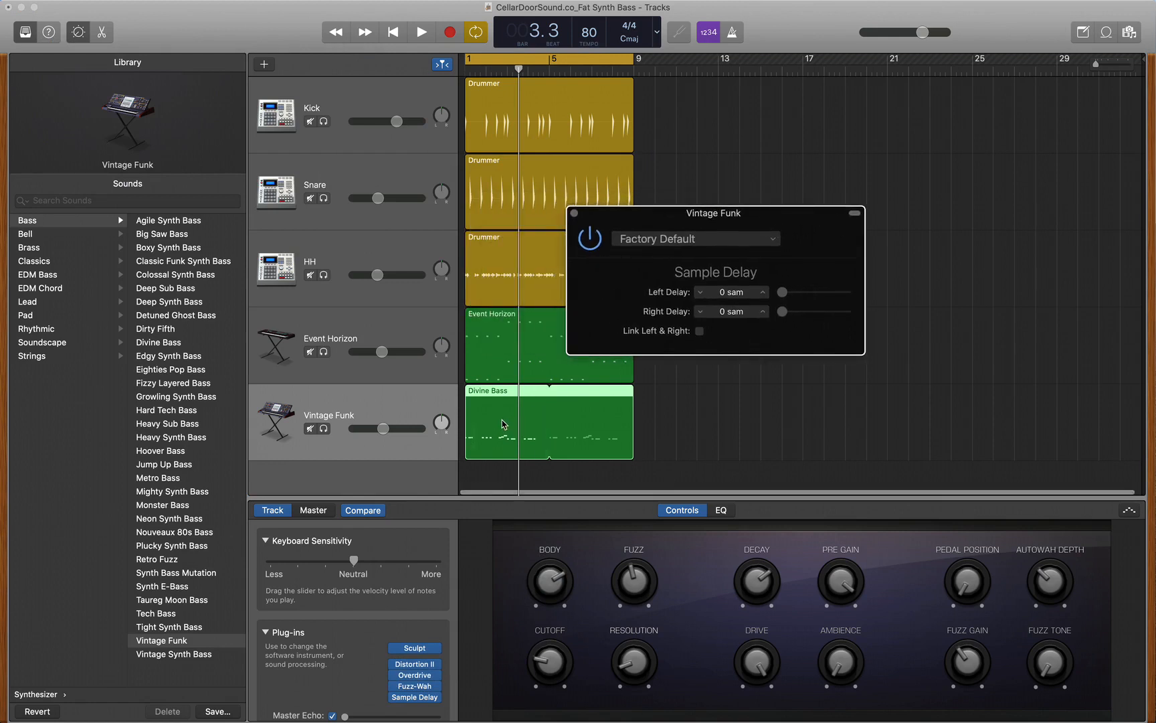
Step: Link the left and right channels of Sample Delay, set the delay to 100 samples and play the mix
scroll(504, 424, "up", 15)
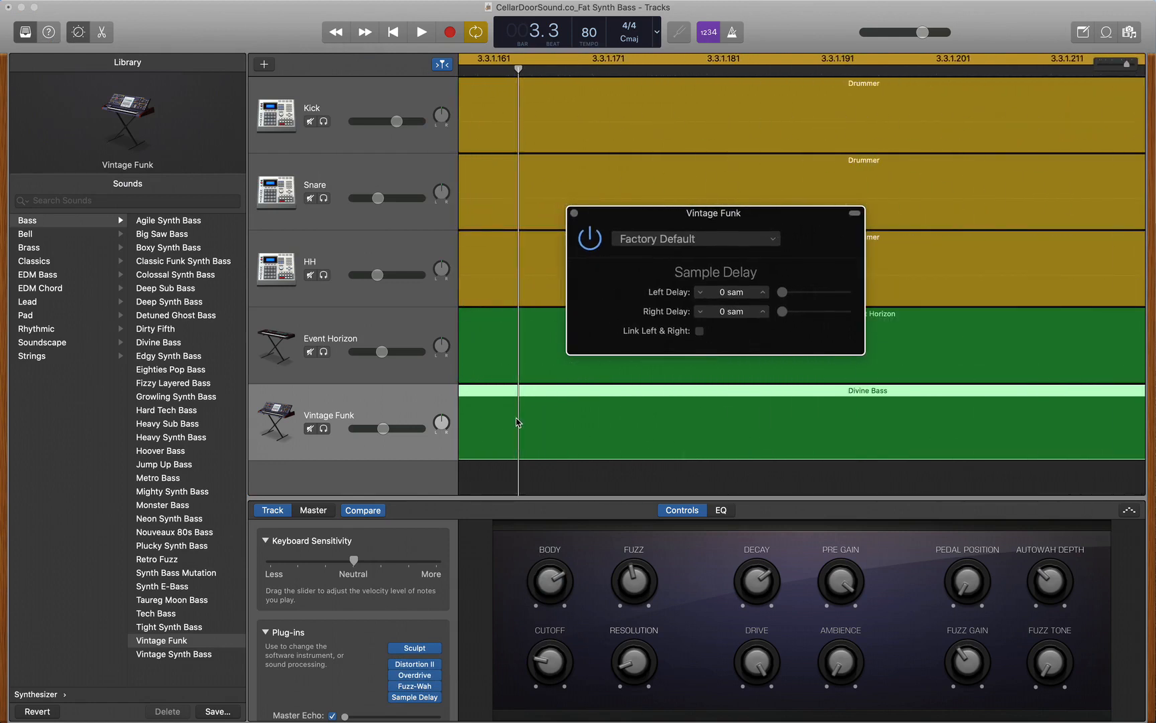
scroll(519, 423, "down", 15)
scroll(518, 423, "up", 3)
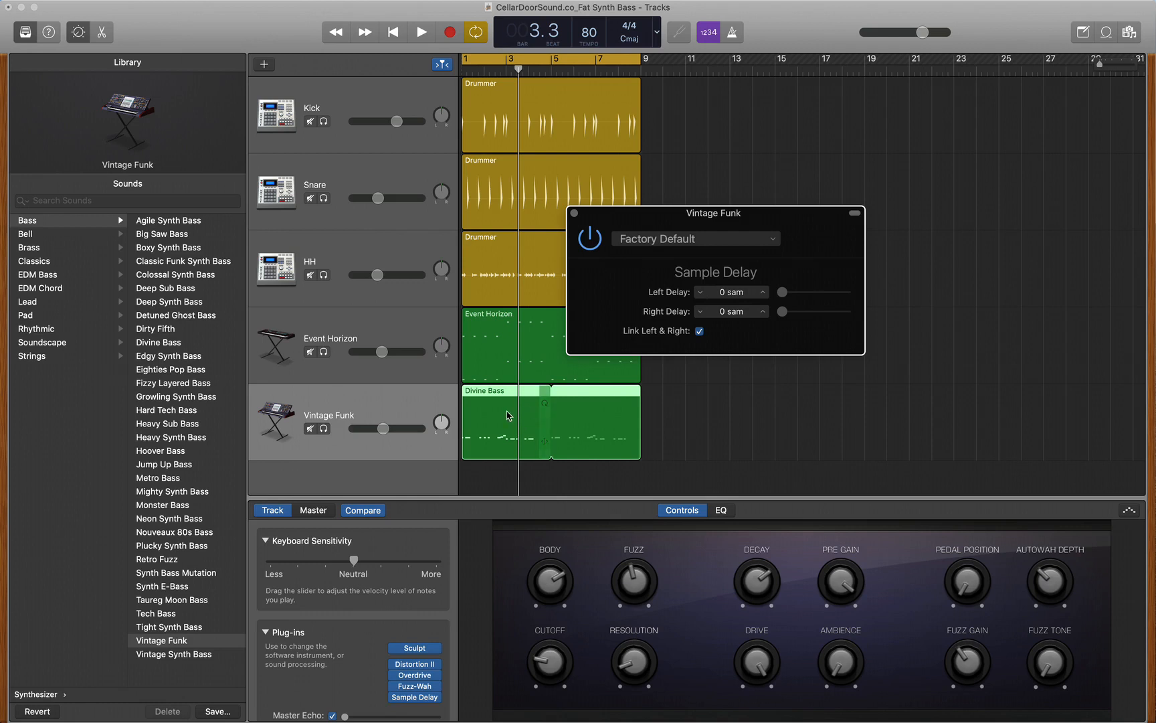
double_click(723, 290)
type("100")
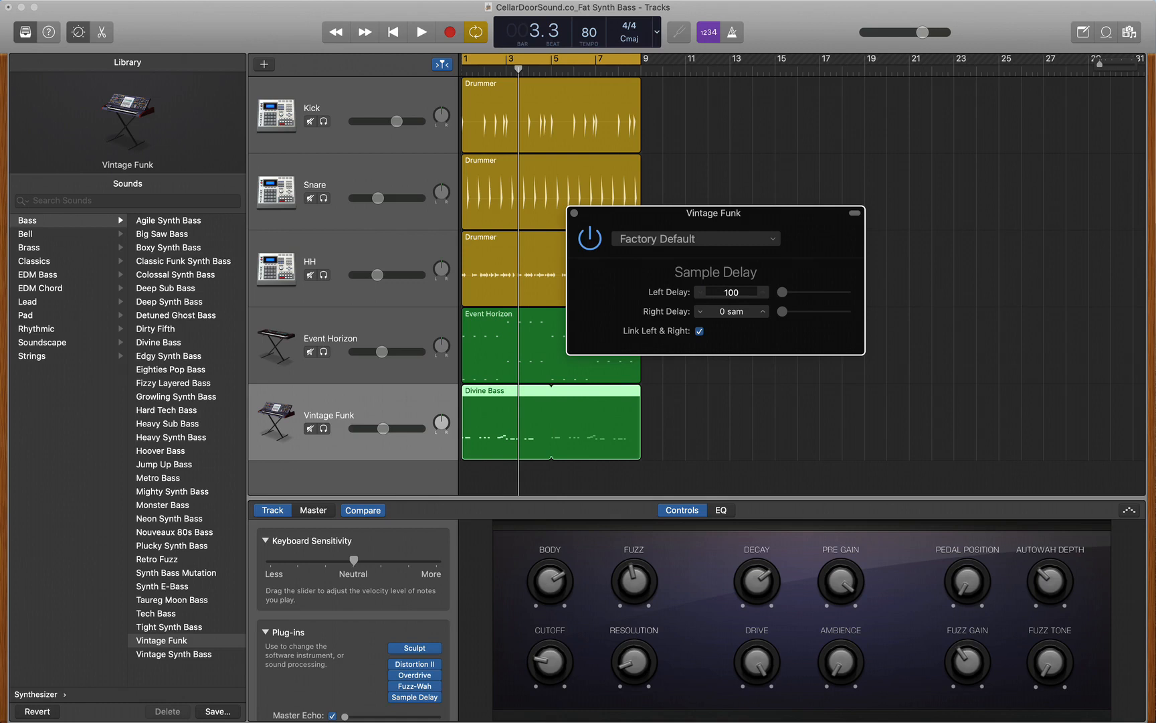
key("Return")
key("space")
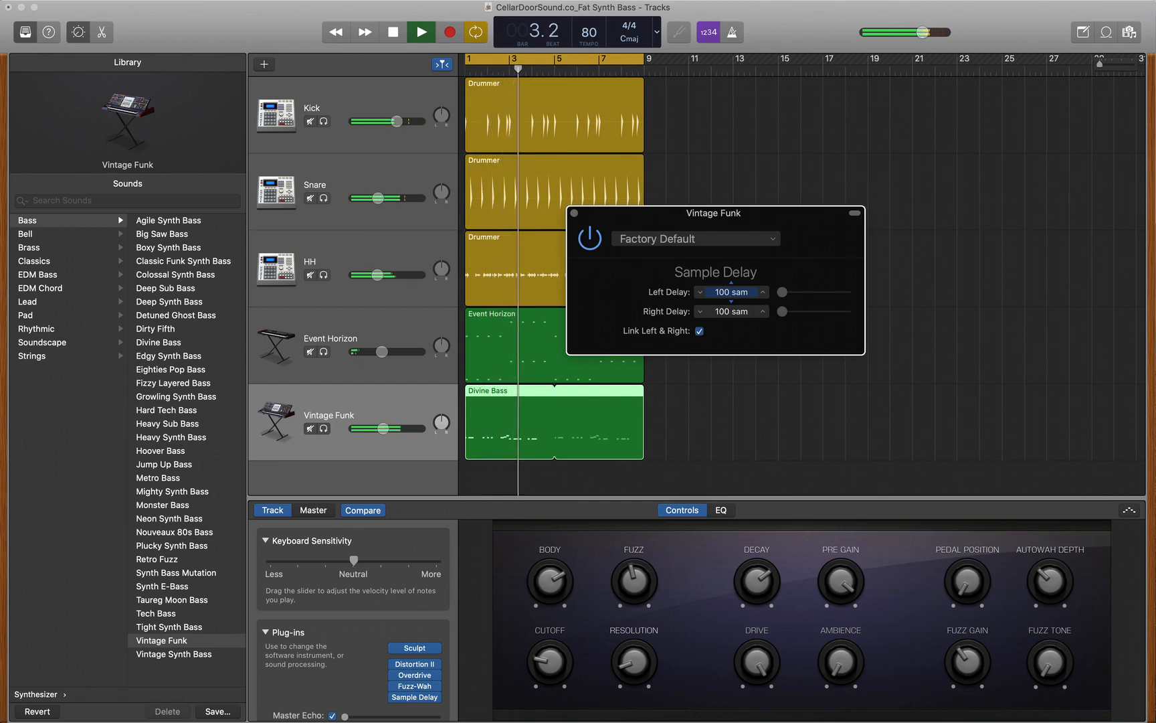
Step: Set the linked left and right delays of Sample Delay to 200 samples and play the mix
key("space")
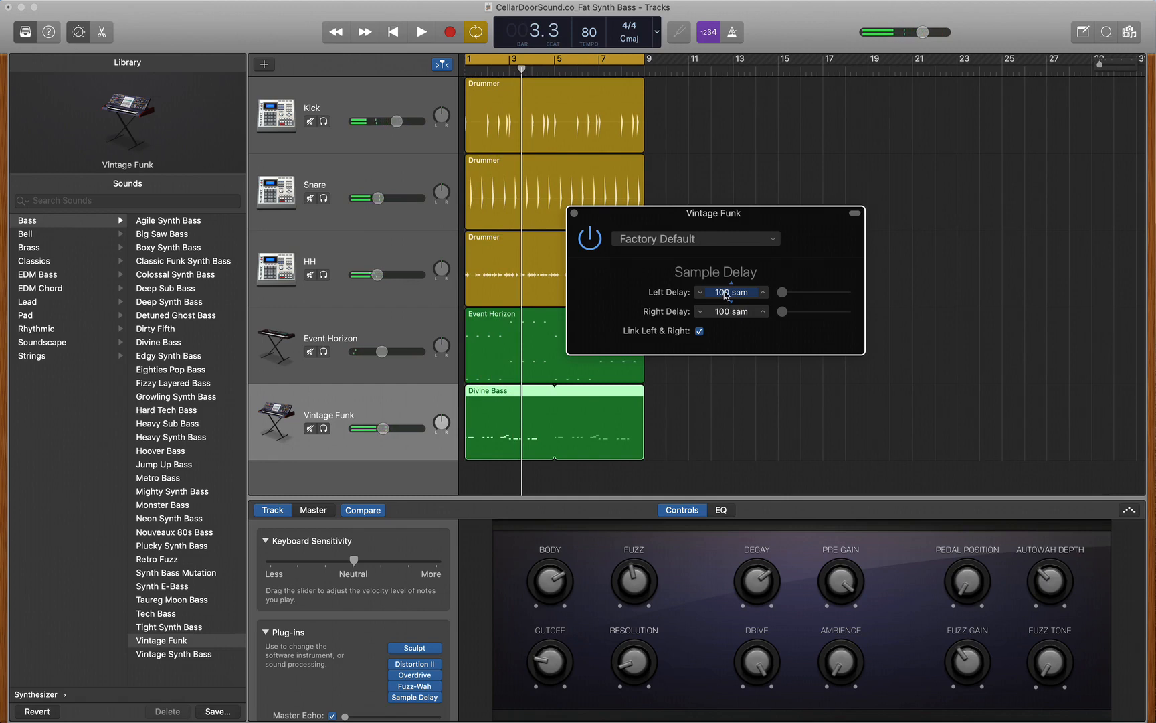
type("2")
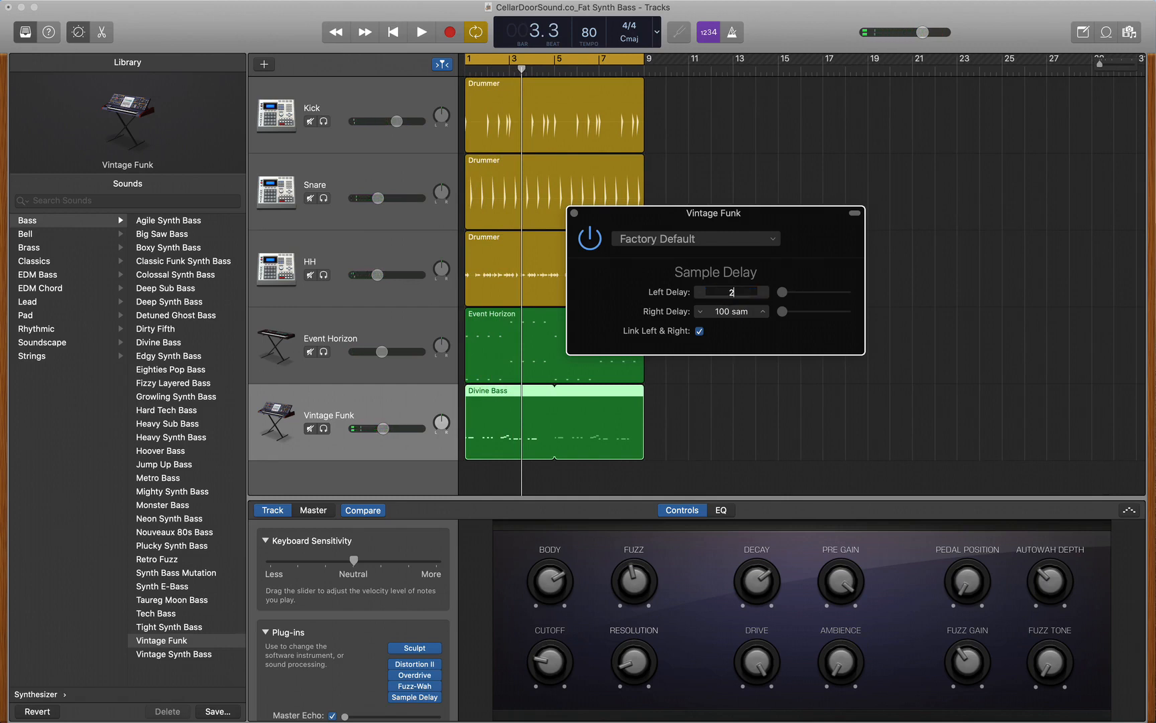
type("00")
key("Return")
key("Return")
key("space")
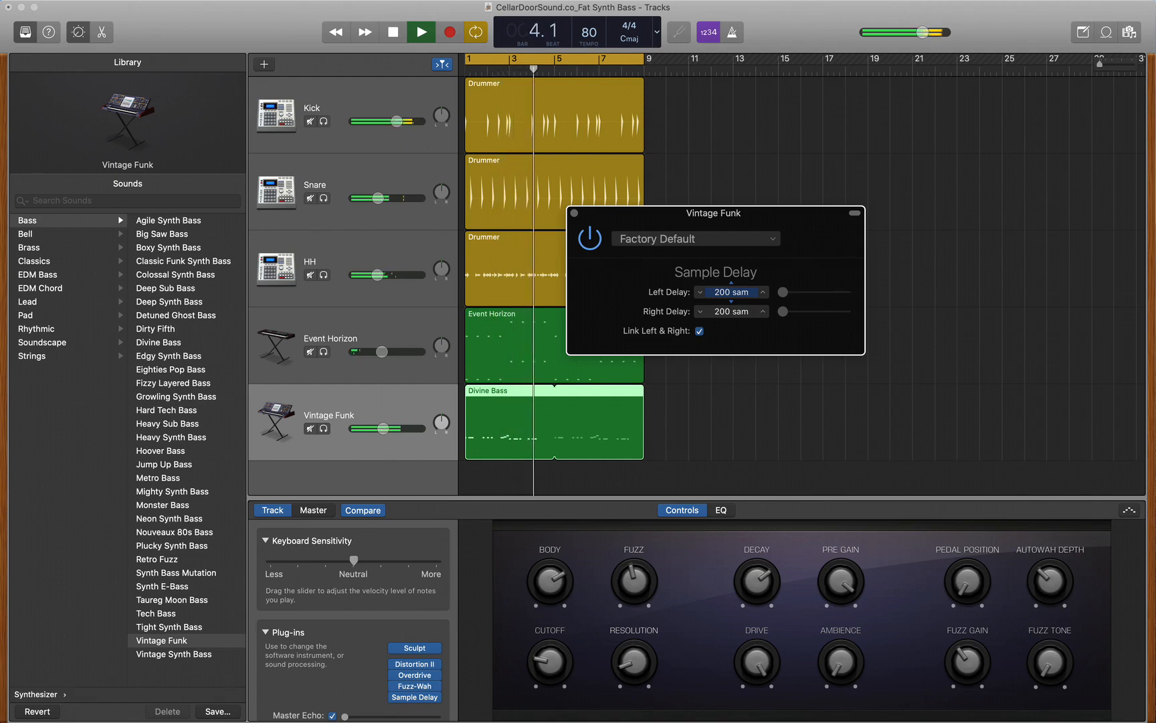
key("space")
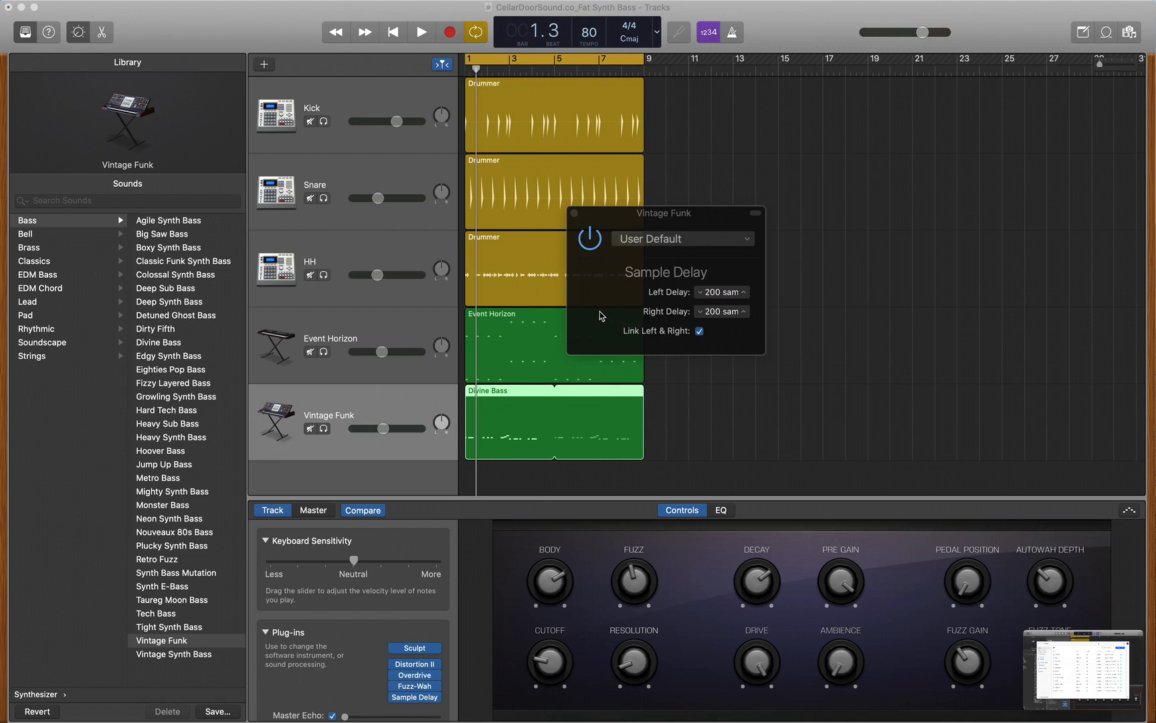
Step: Compare the mix with Sample Delay bypassed and enabled, playing a few bars in each state
left_click(598, 248)
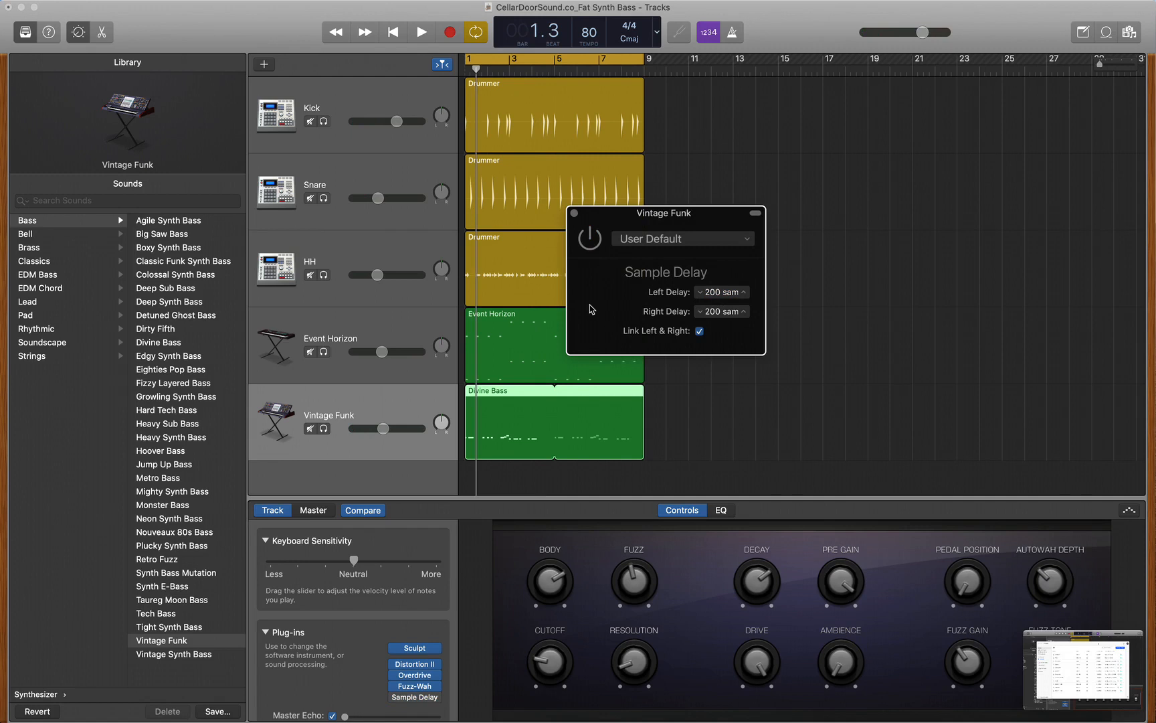
key("space")
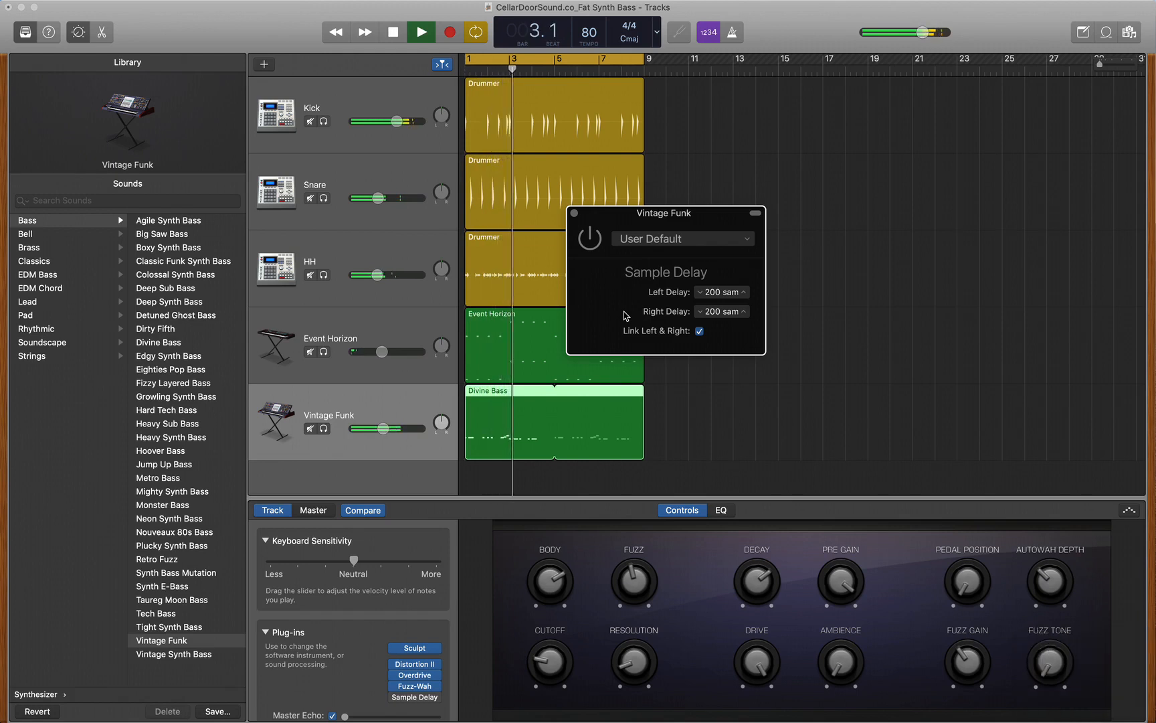
key("space")
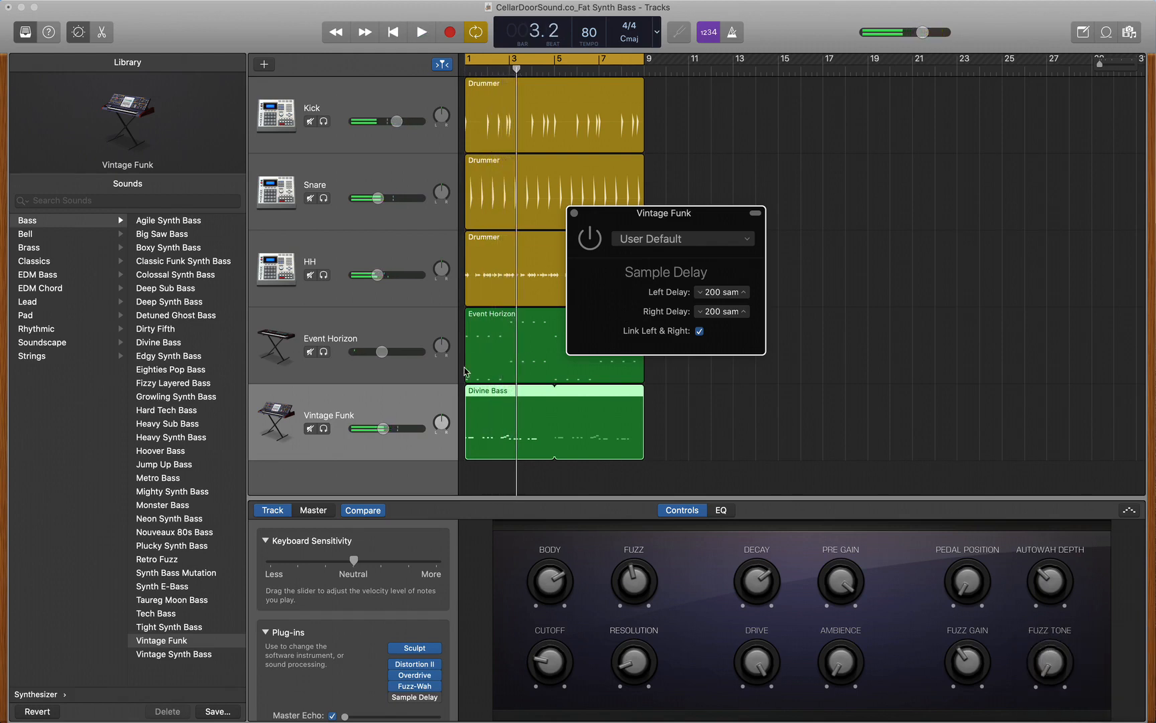
left_click(597, 244)
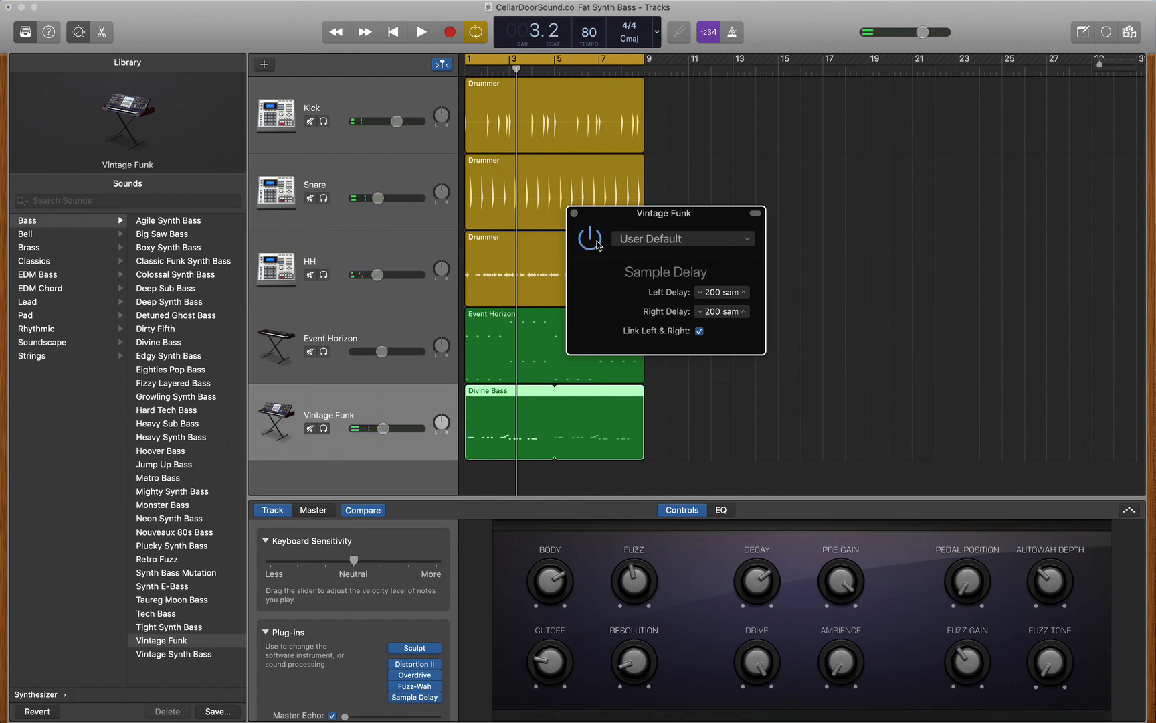
key("space")
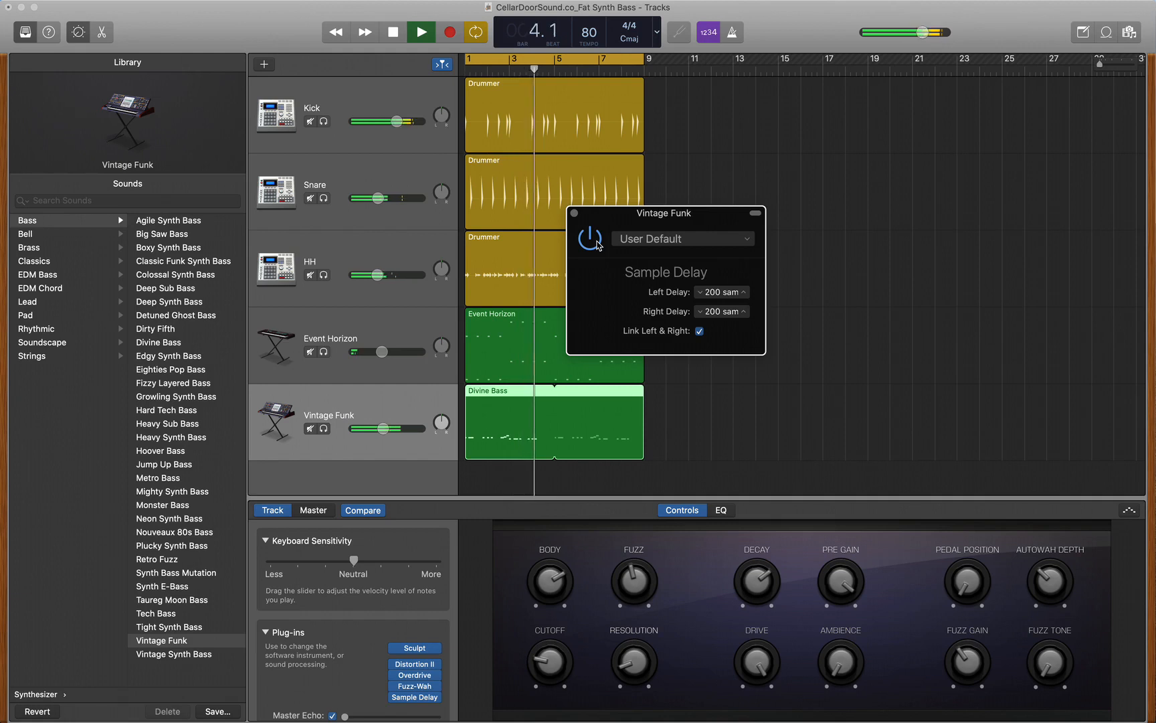
key("space")
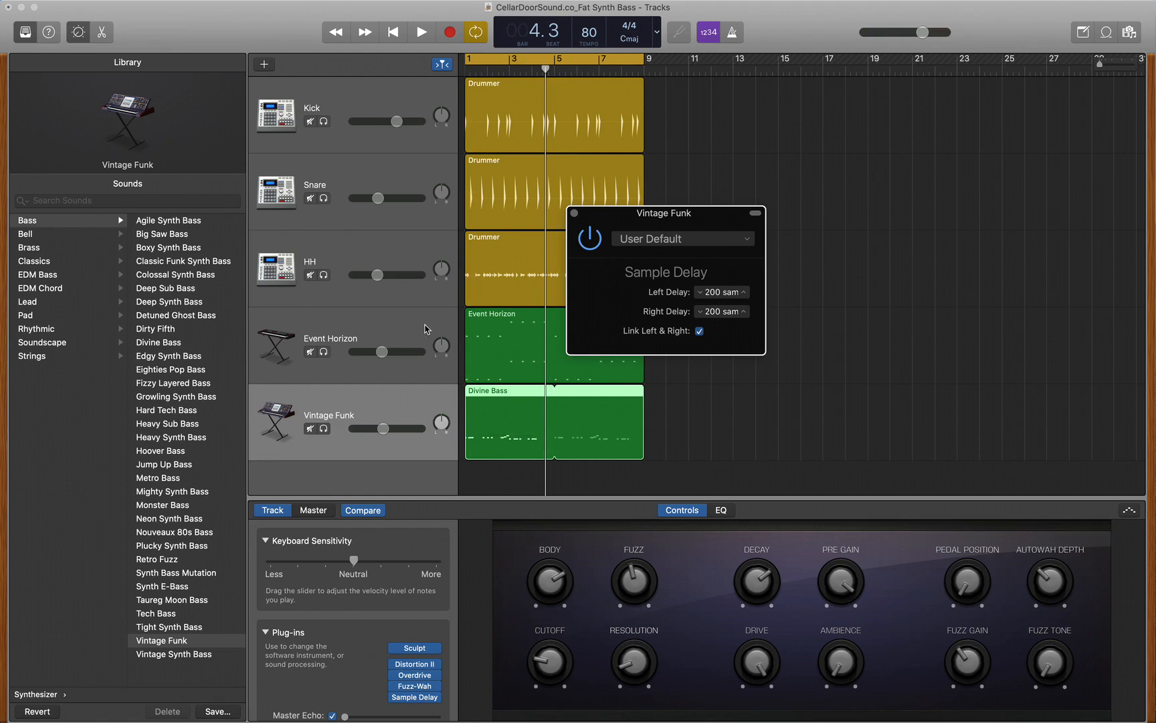
Step: Bypass Distortion II, Overdrive, Fuzz-Wah and Sample Delay, close the Sample Delay window and audition the mix without them
left_click(395, 665)
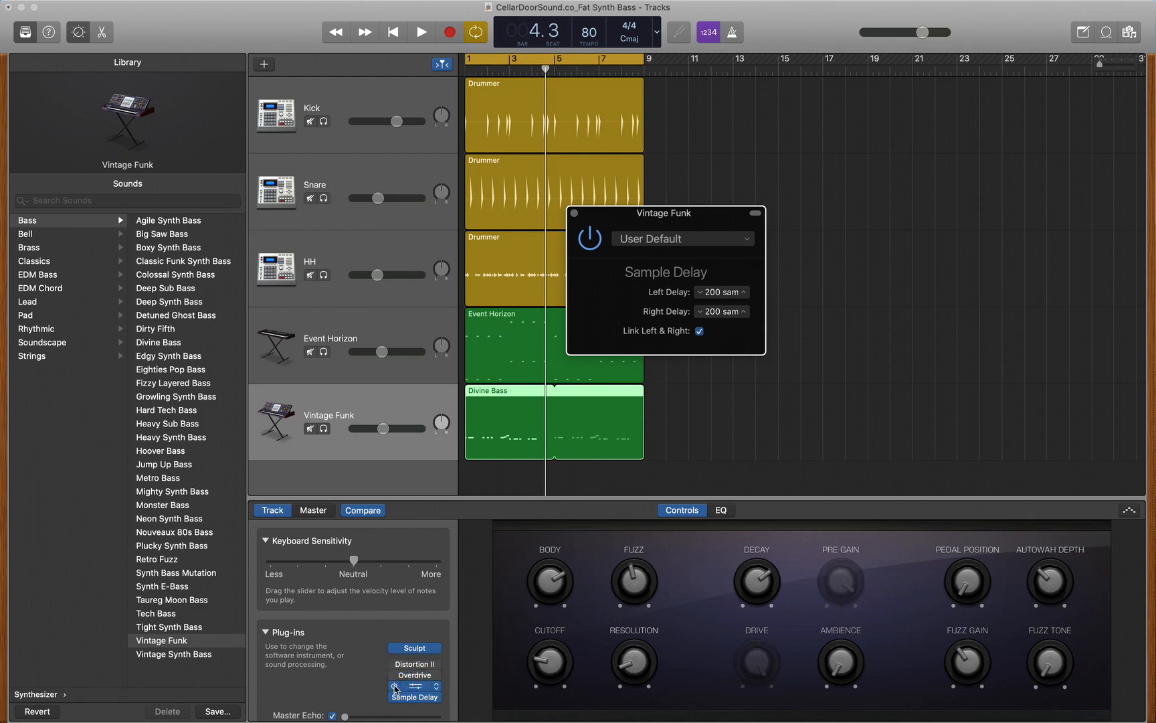
left_click(394, 686)
left_click(395, 697)
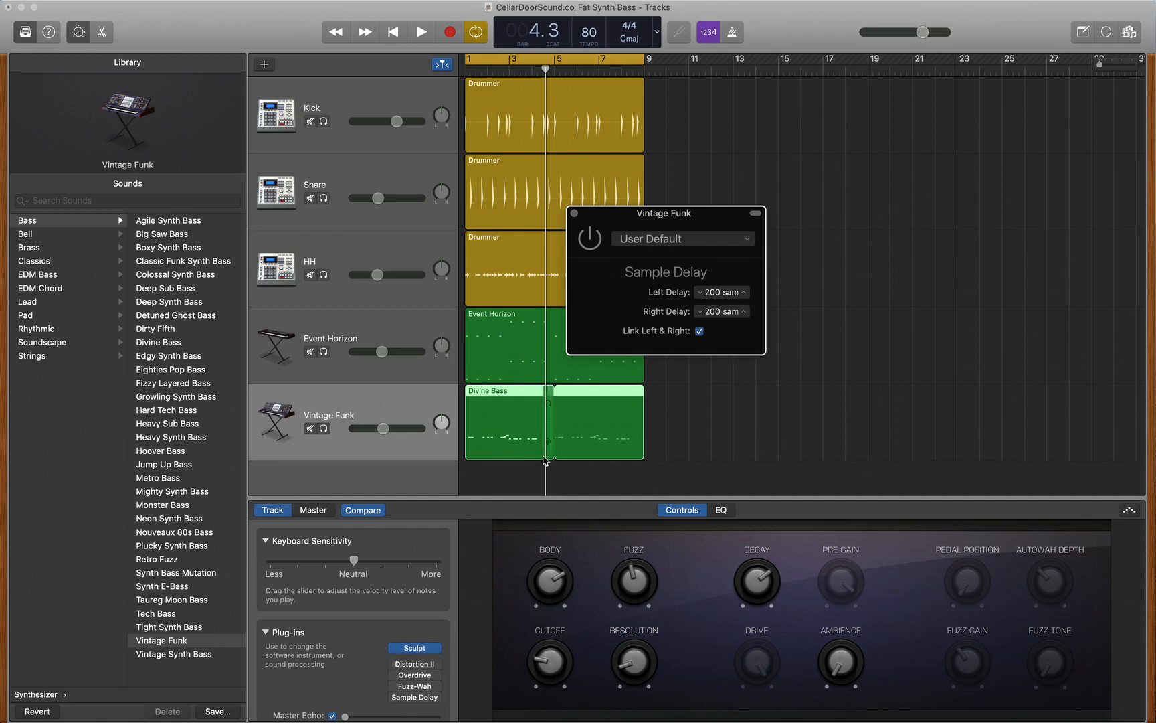
left_click(575, 213)
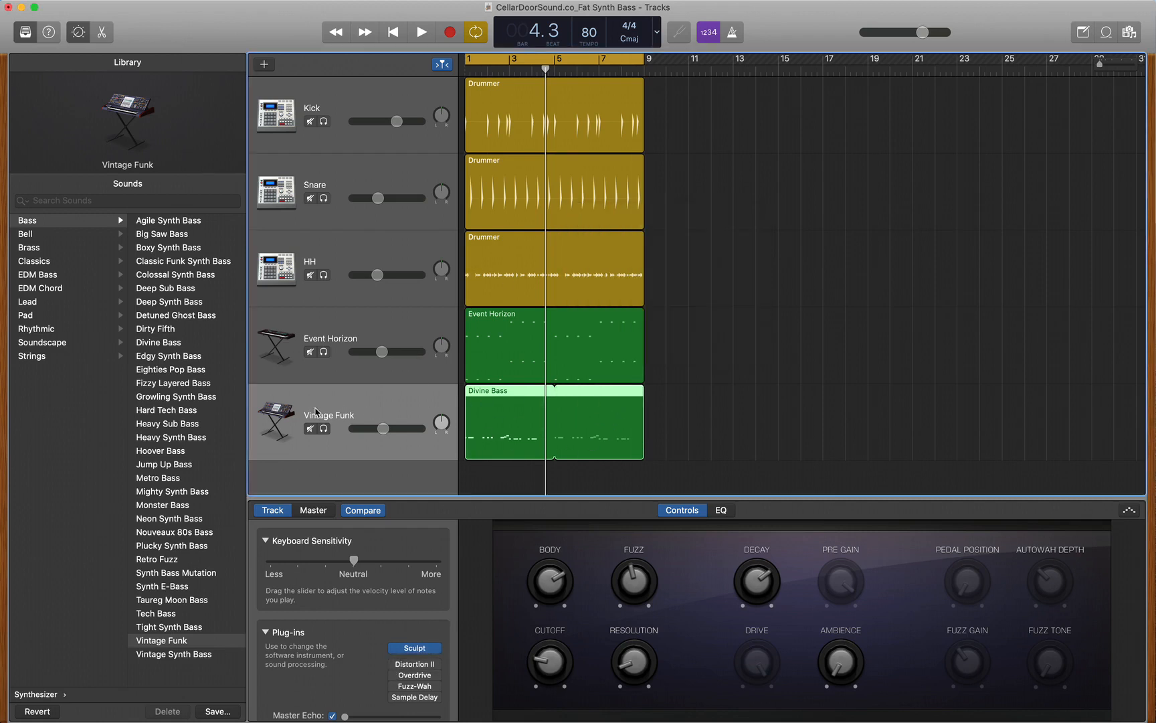
key("space")
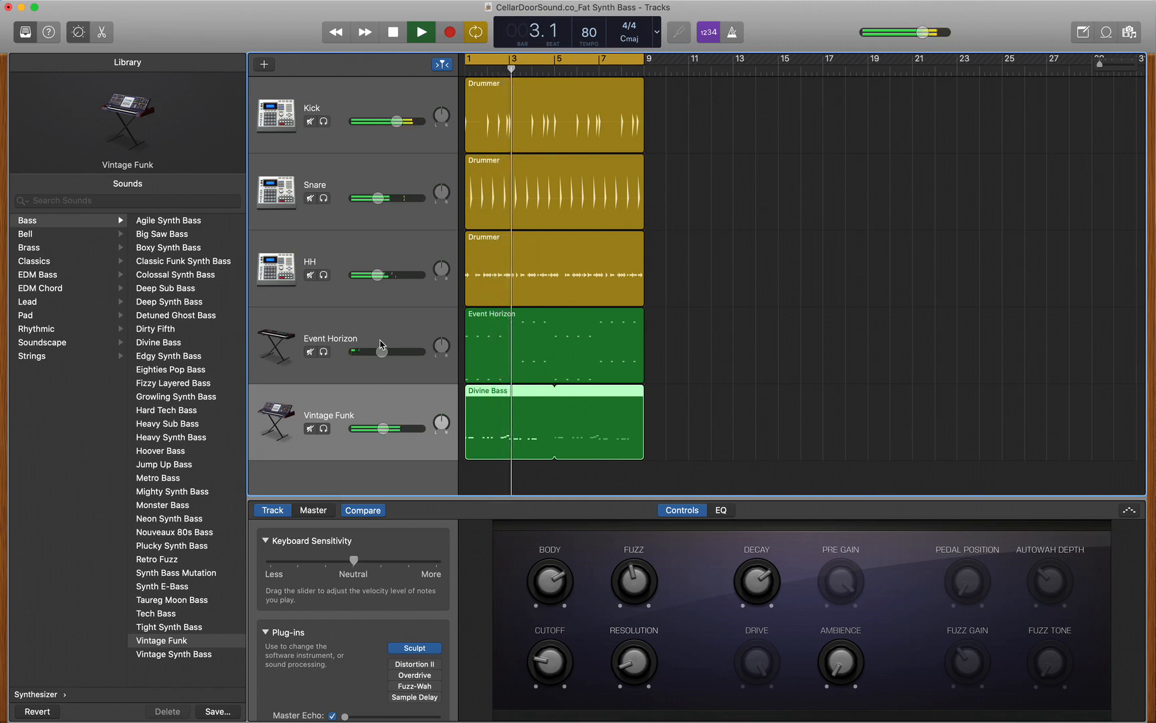
key("space")
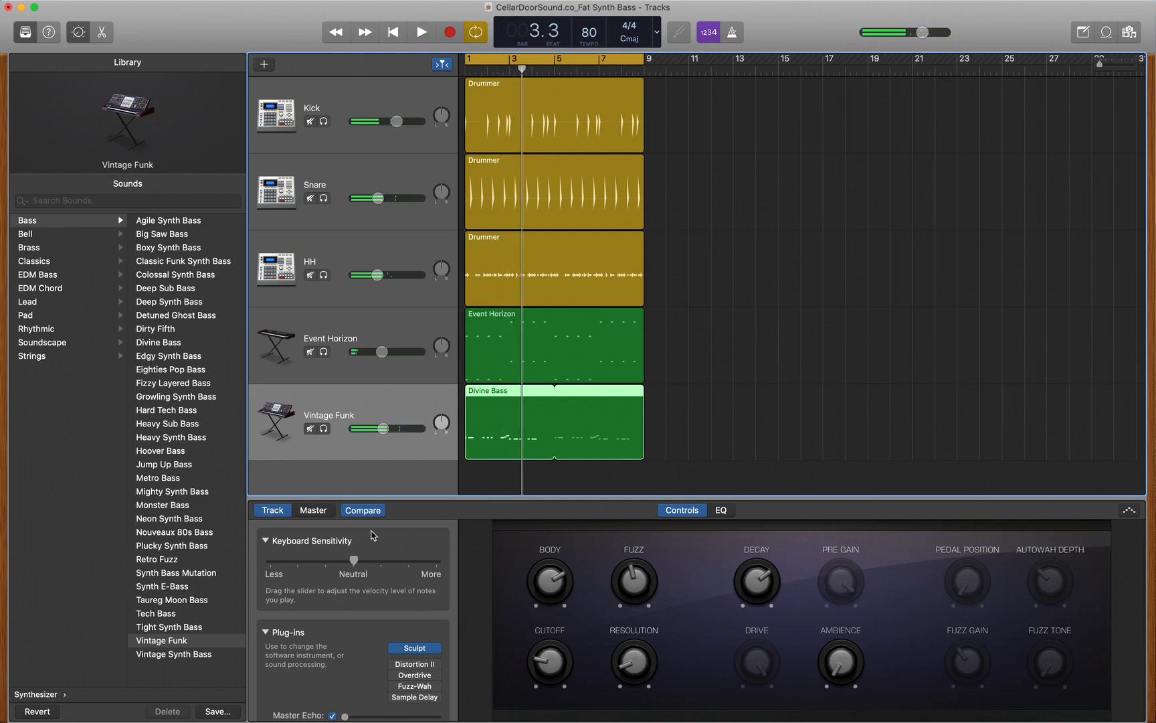
Step: Re-enable Distortion II, Overdrive, Fuzz-Wah and Sample Delay on the Vintage Funk track and audition the mix with them
left_click(394, 664)
left_click(394, 675)
left_click(394, 686)
left_click(395, 698)
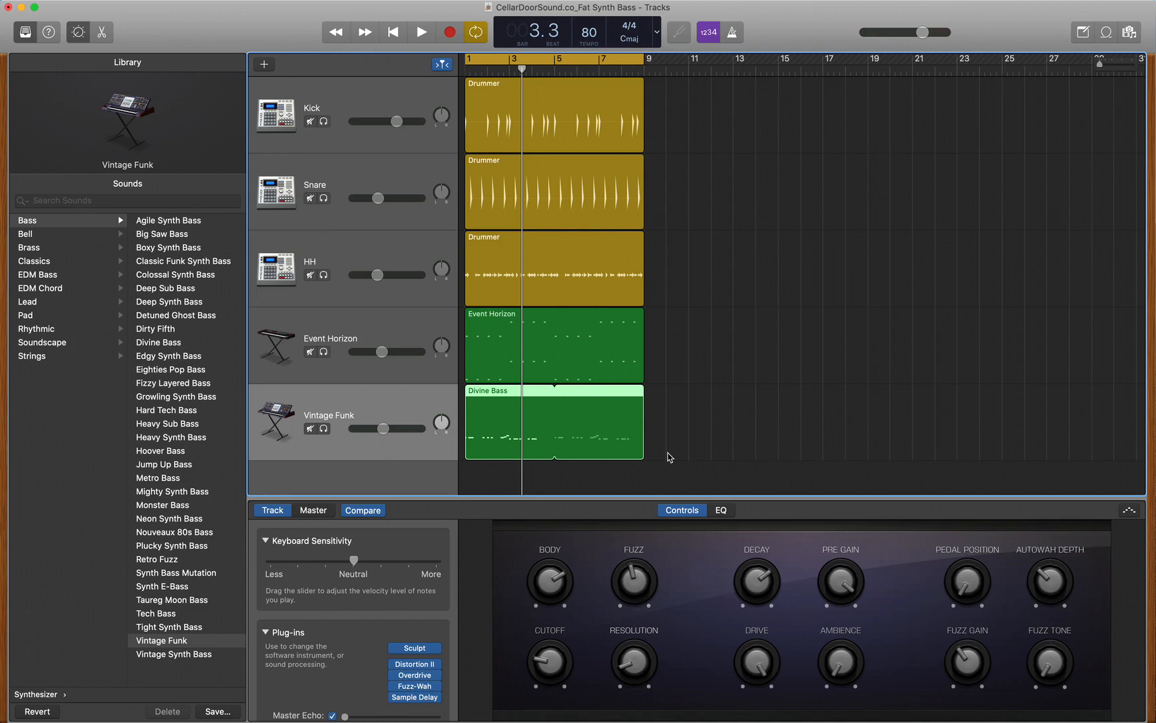
key("space")
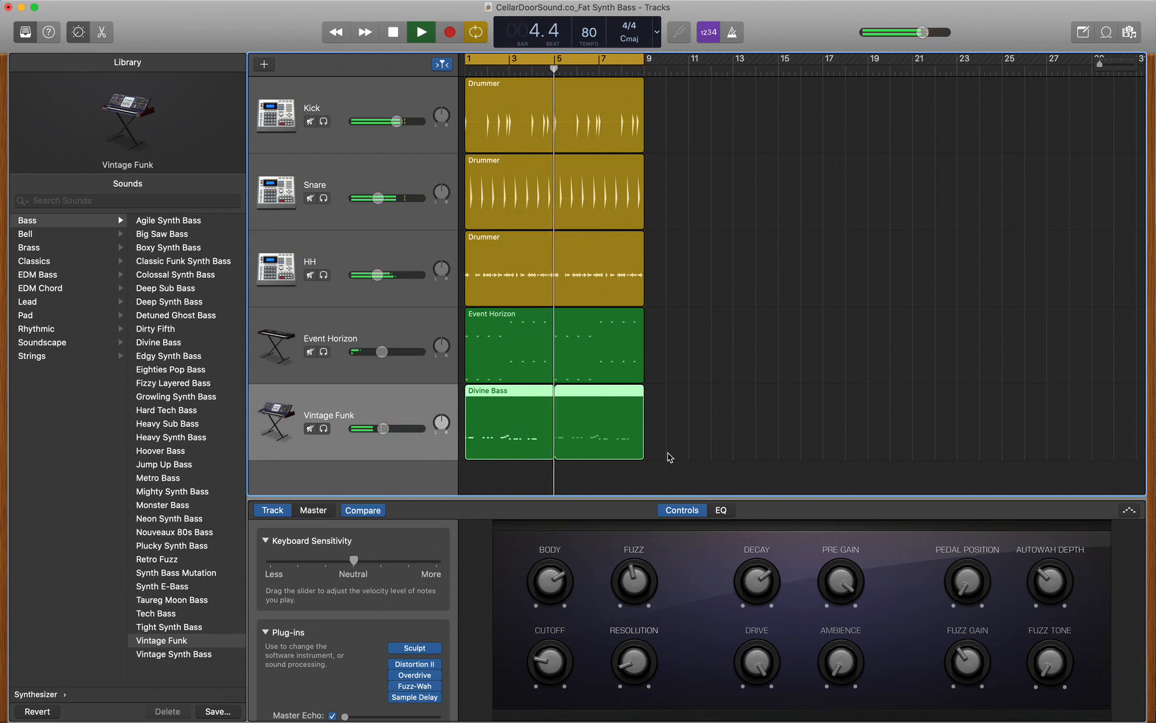
key("space")
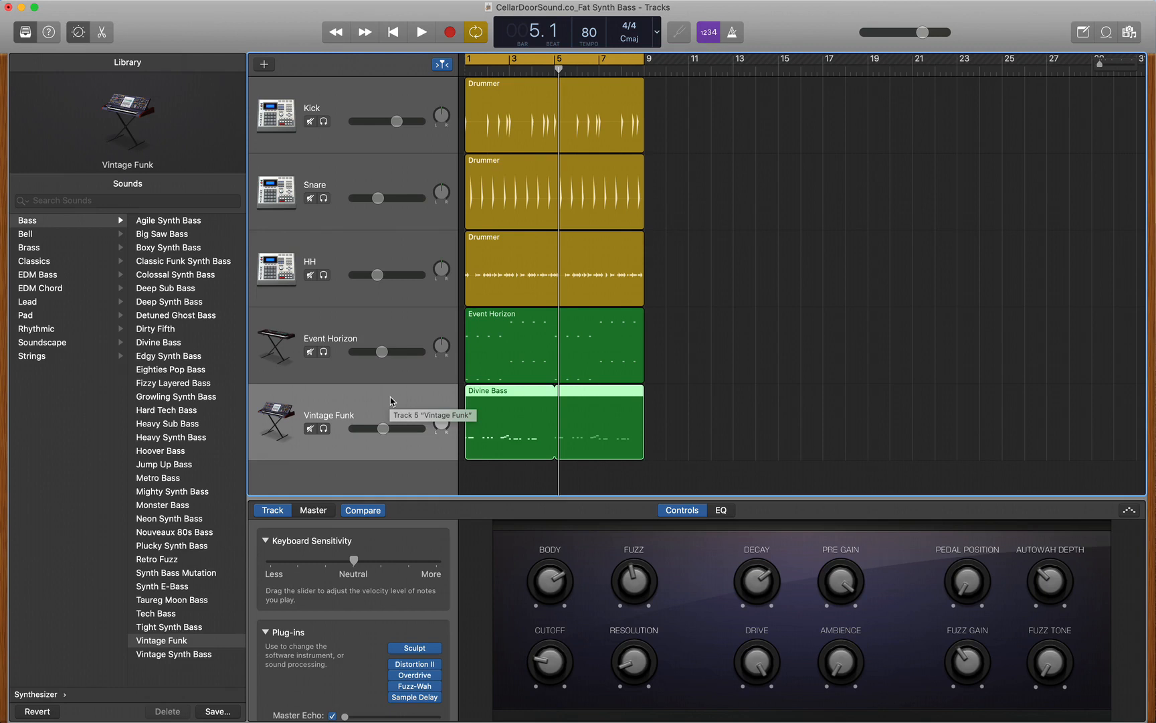
left_click(360, 327)
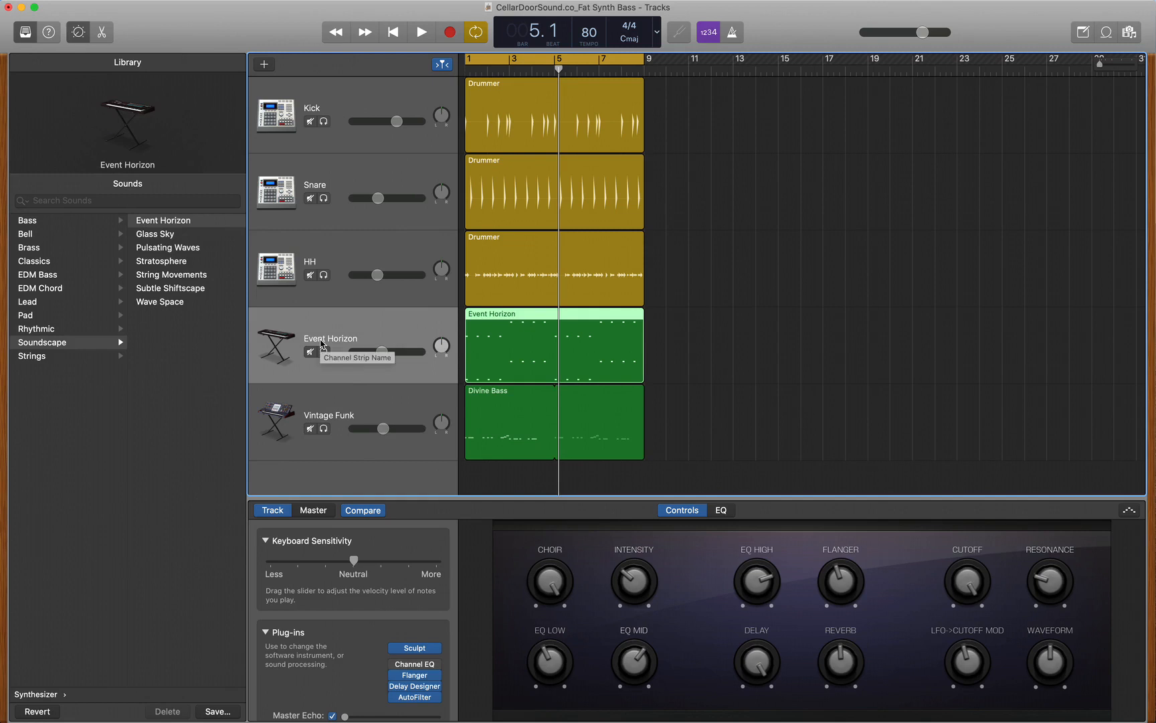
left_click(356, 401)
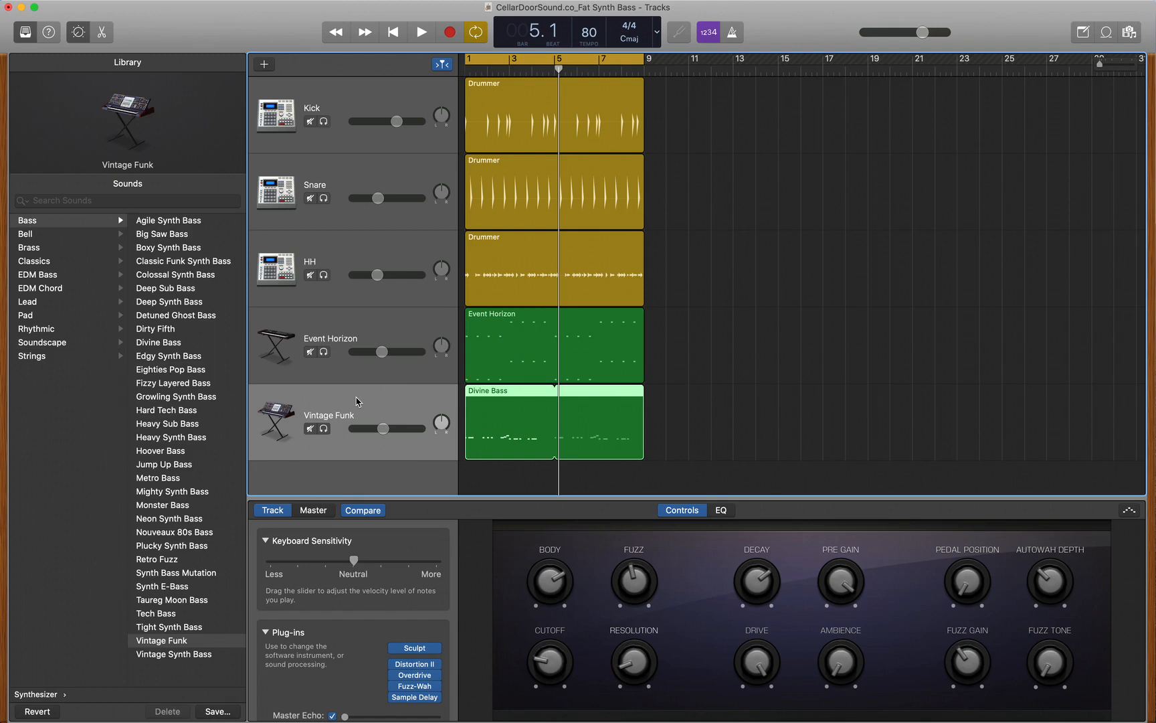